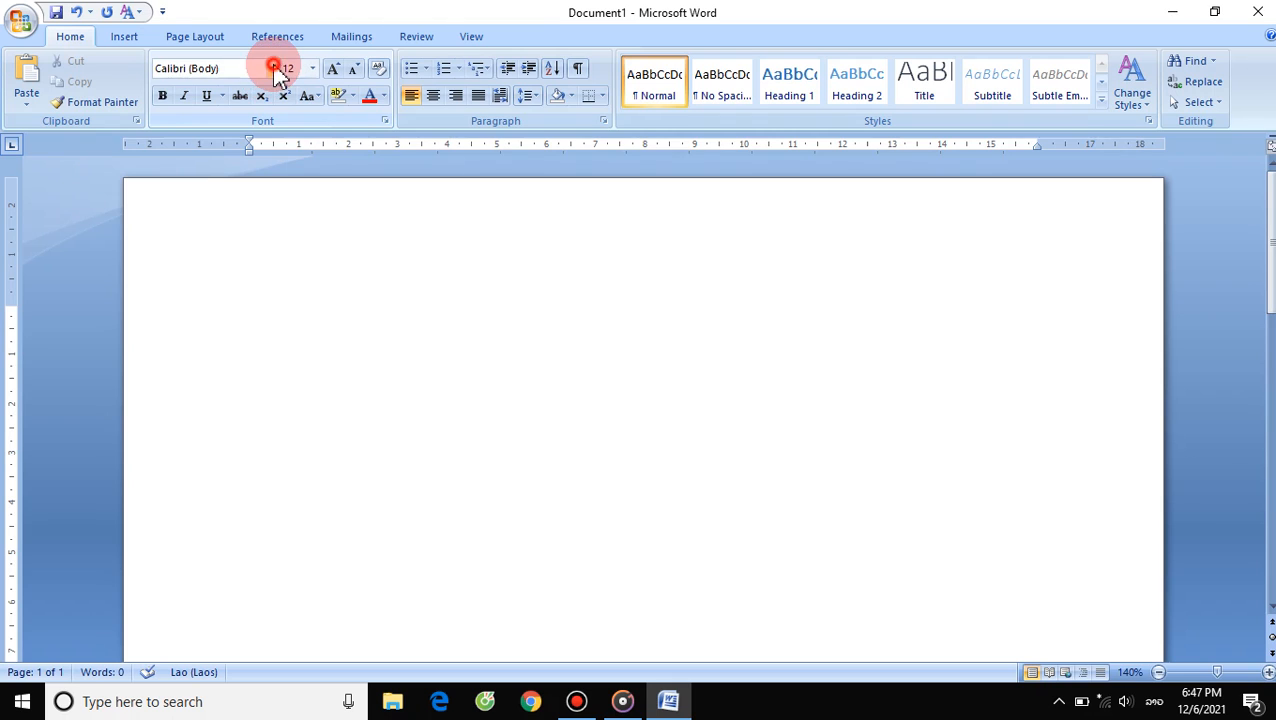
- Set the font to Phetsarath OT bold and type the two-line Lao national heading
left_click(272, 68)
left_click(257, 221)
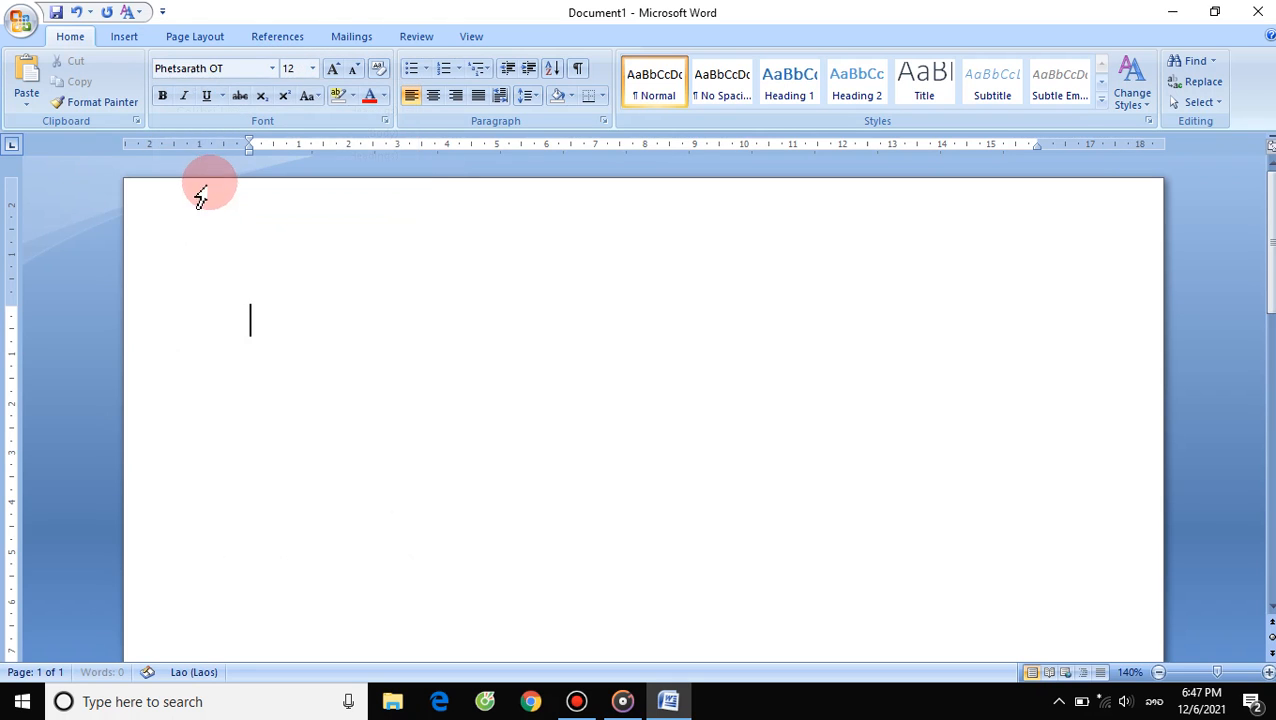
left_click(163, 97)
left_click(268, 308)
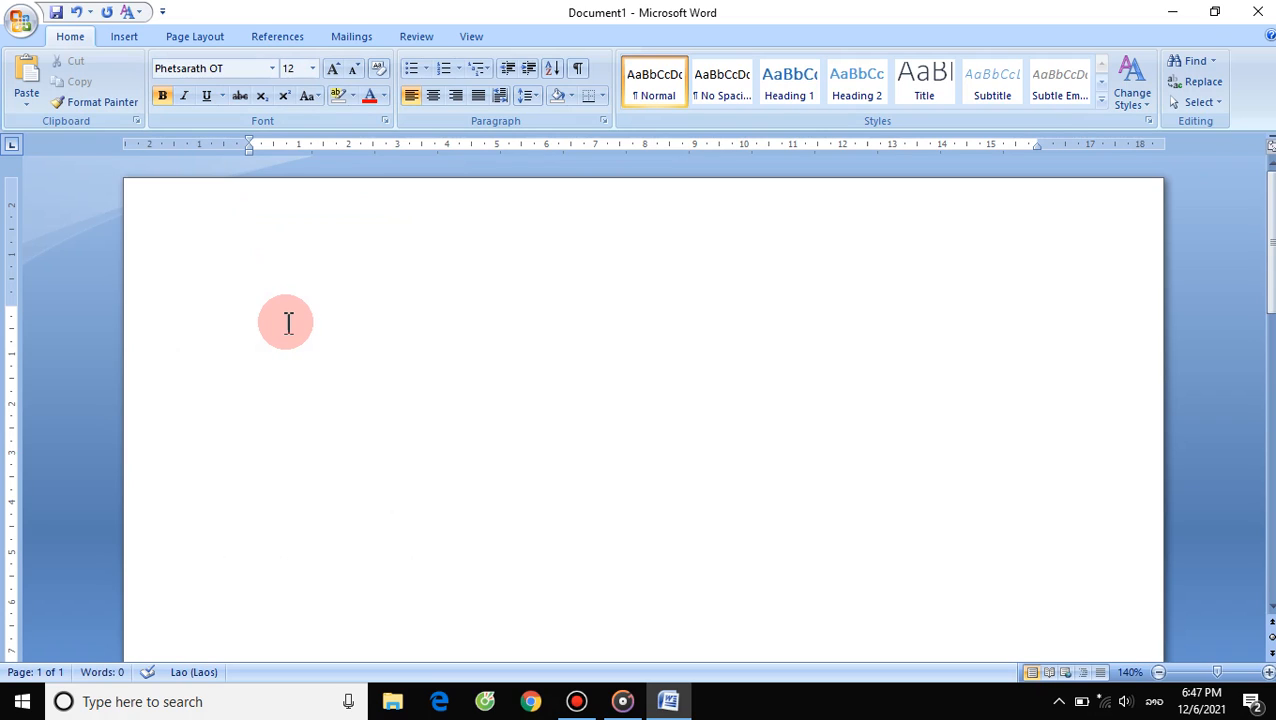
type("ສາ")
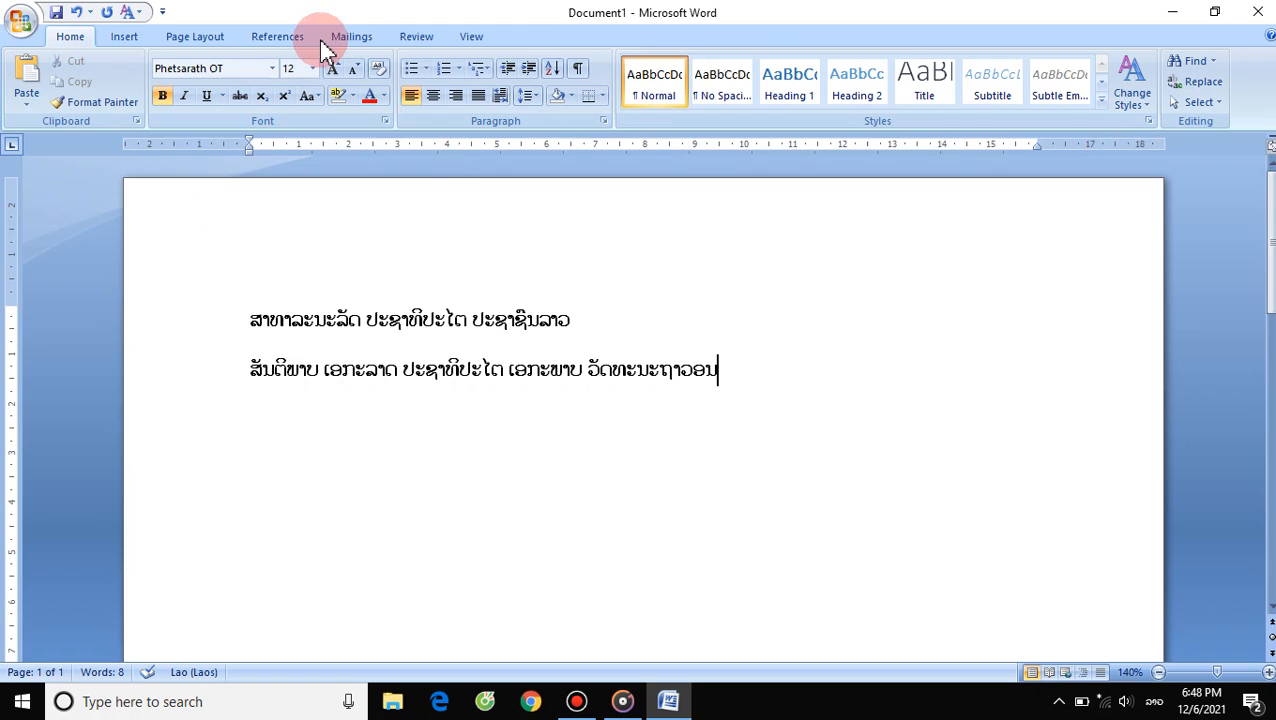
- Select both heading lines and center them
left_click_drag(726, 372, 508, 370)
left_click_drag(410, 342, 256, 285)
left_click(434, 100)
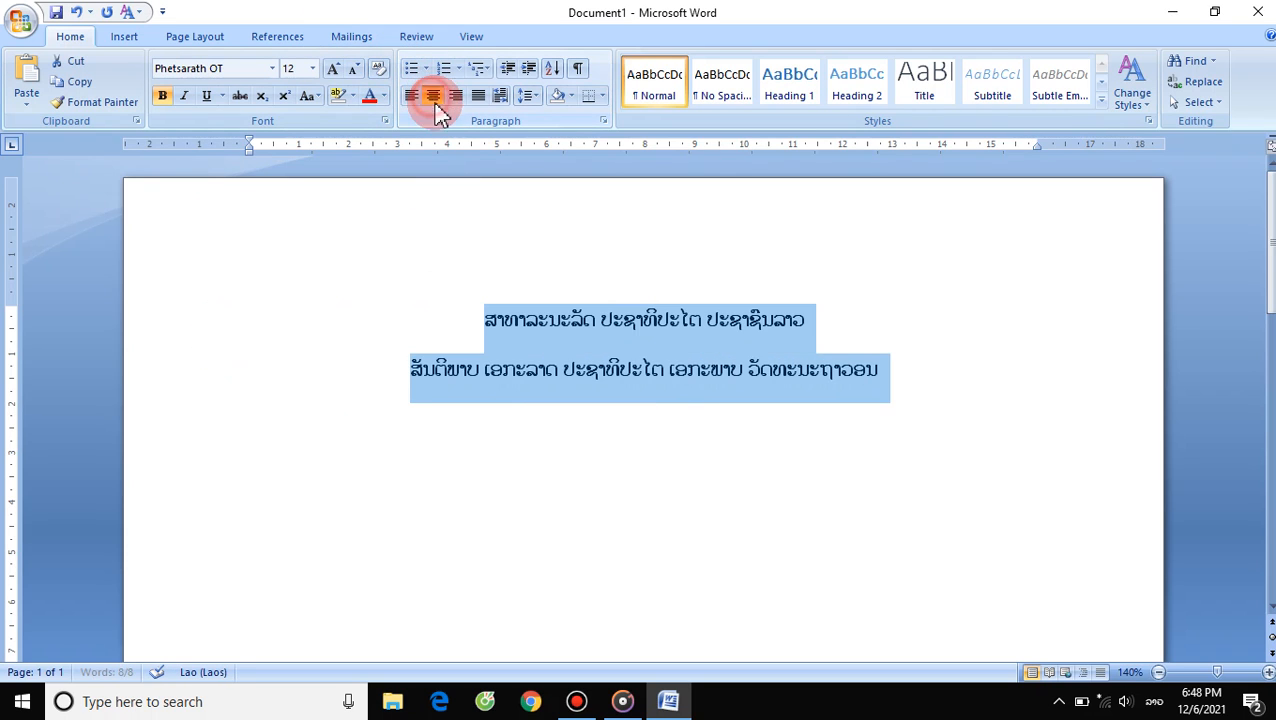
- Set the line spacing of both heading lines to 1.0
left_click(900, 382)
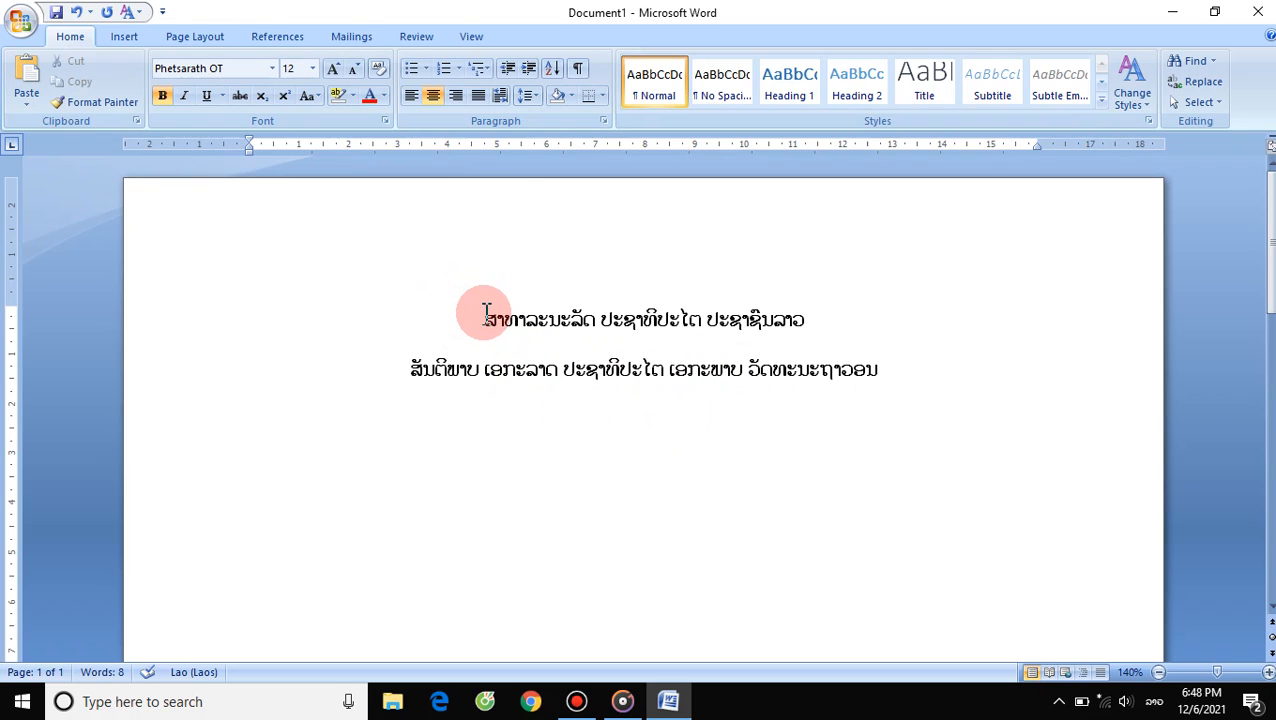
left_click_drag(484, 312, 877, 381)
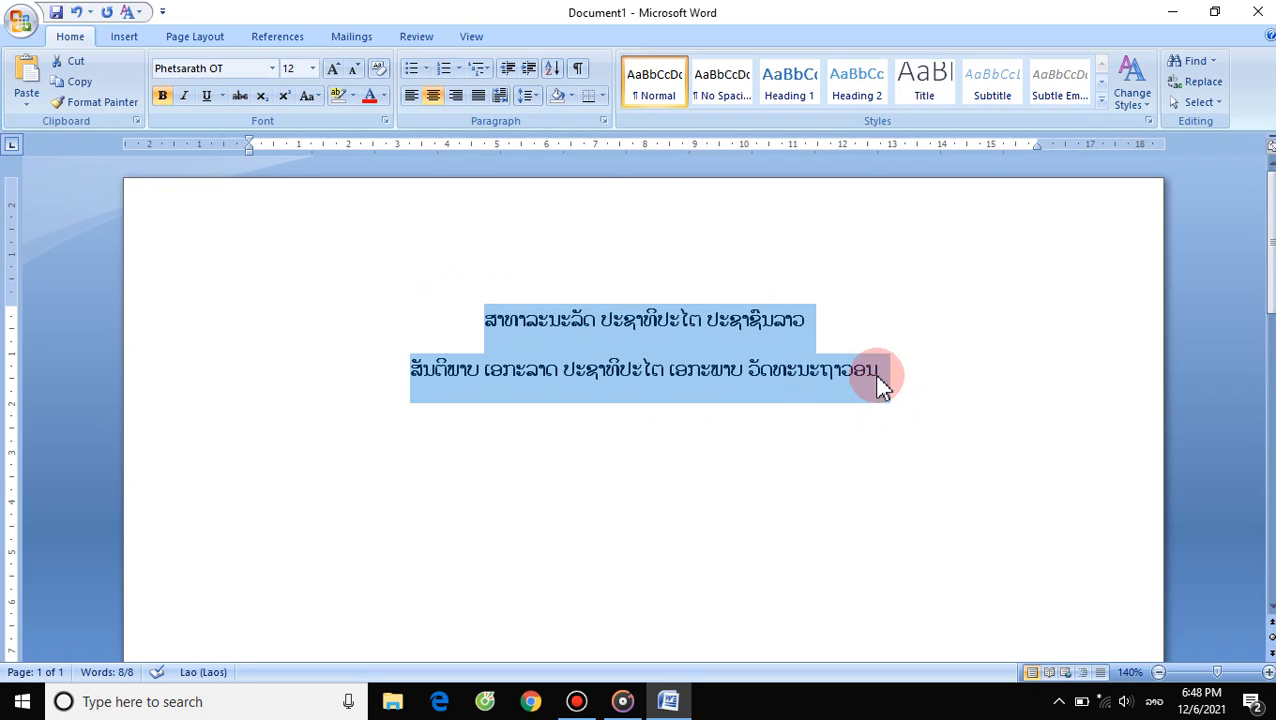
left_click(540, 100)
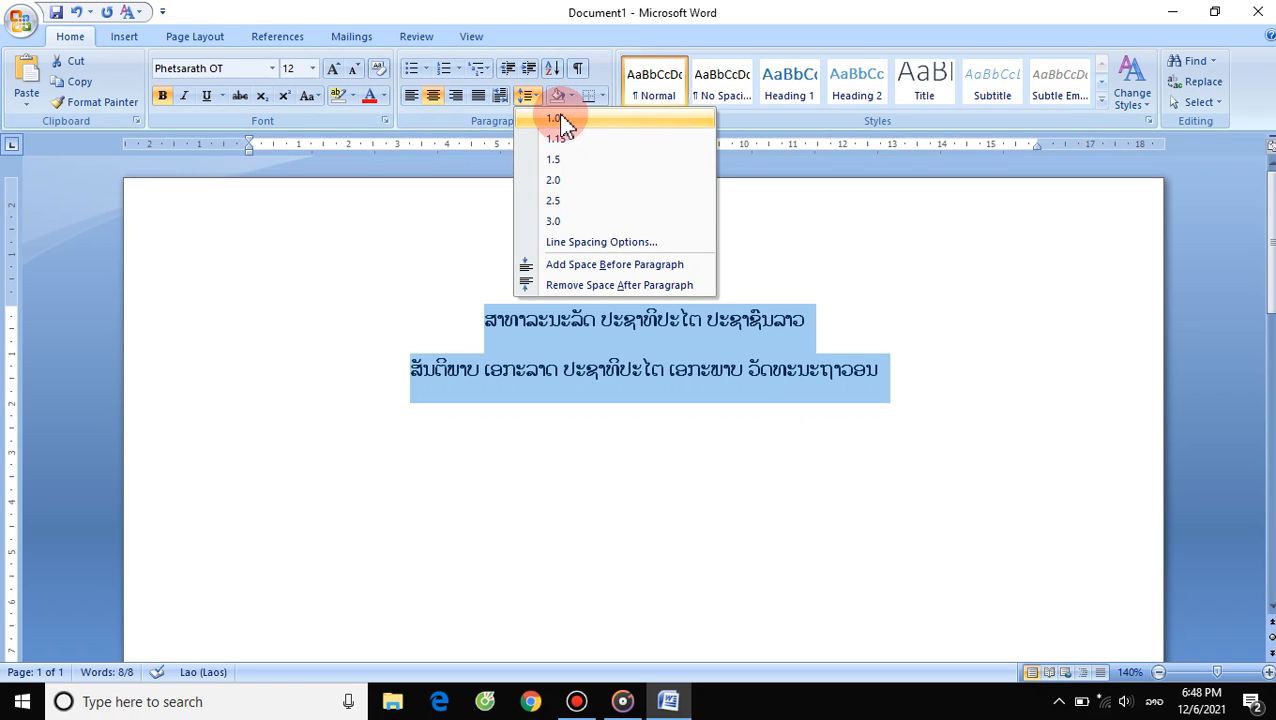
left_click(558, 119)
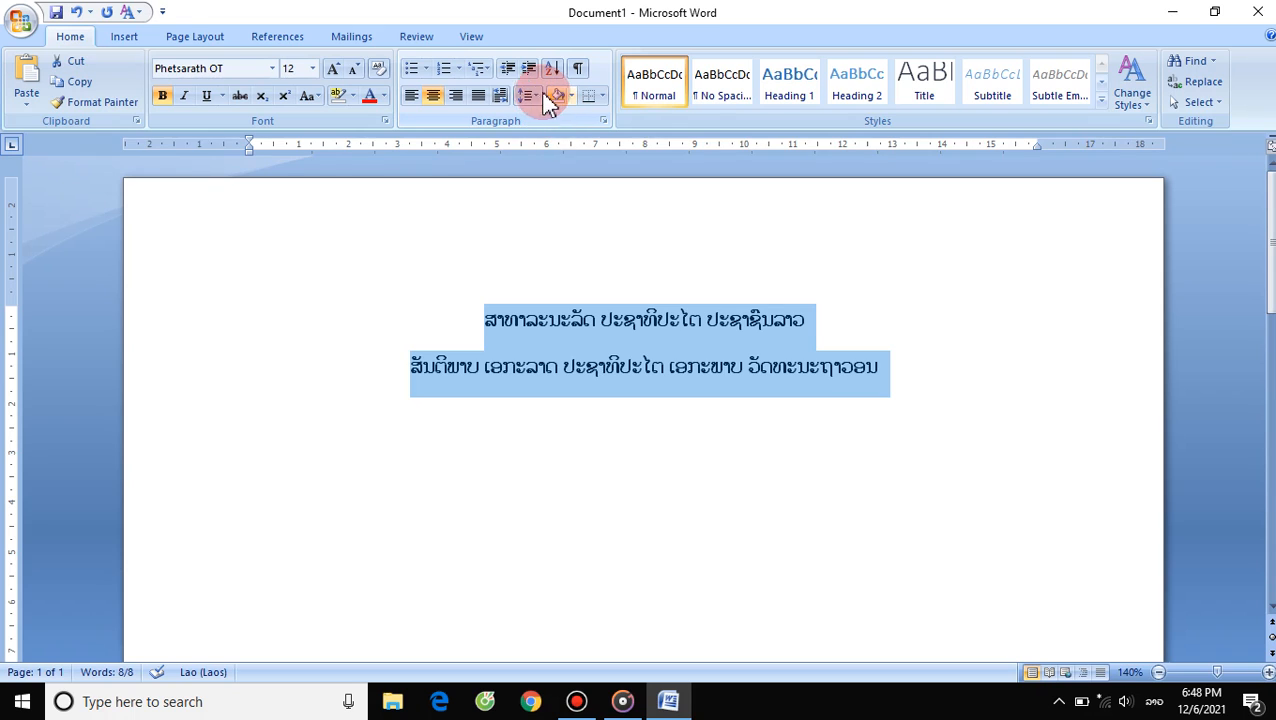
- Remove the space after the paragraphs of both heading lines
left_click(533, 97)
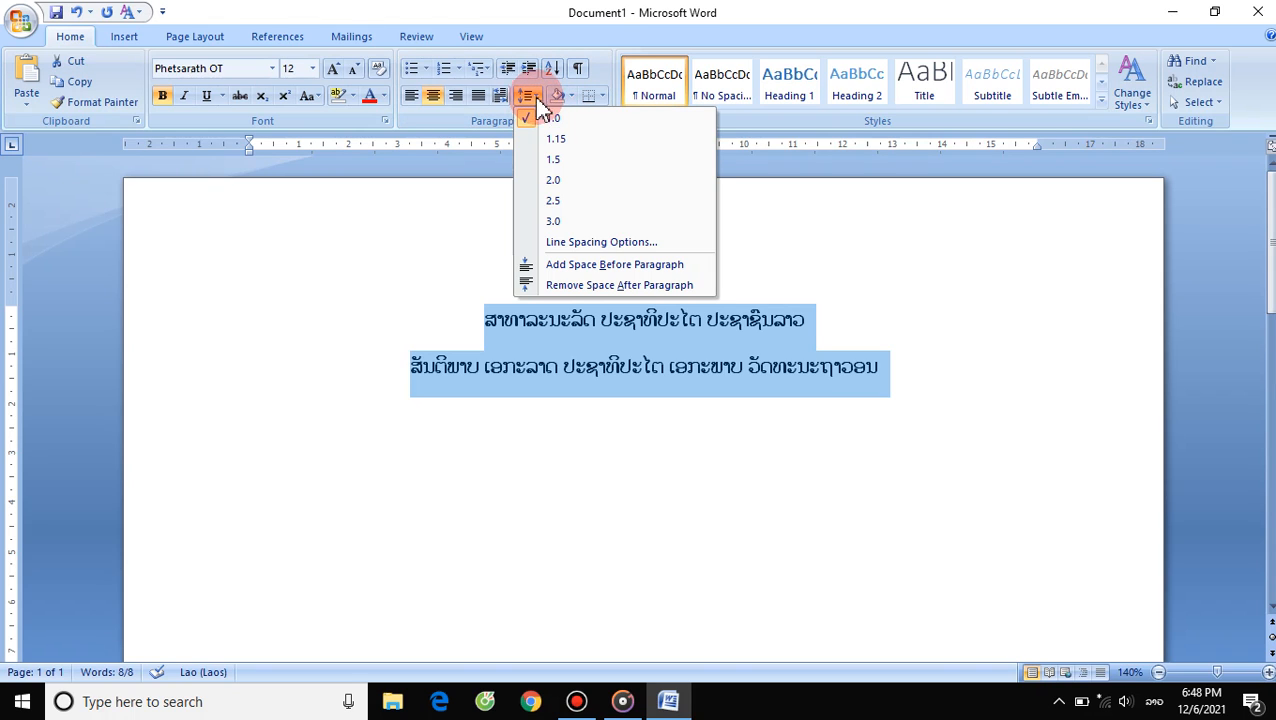
left_click(686, 288)
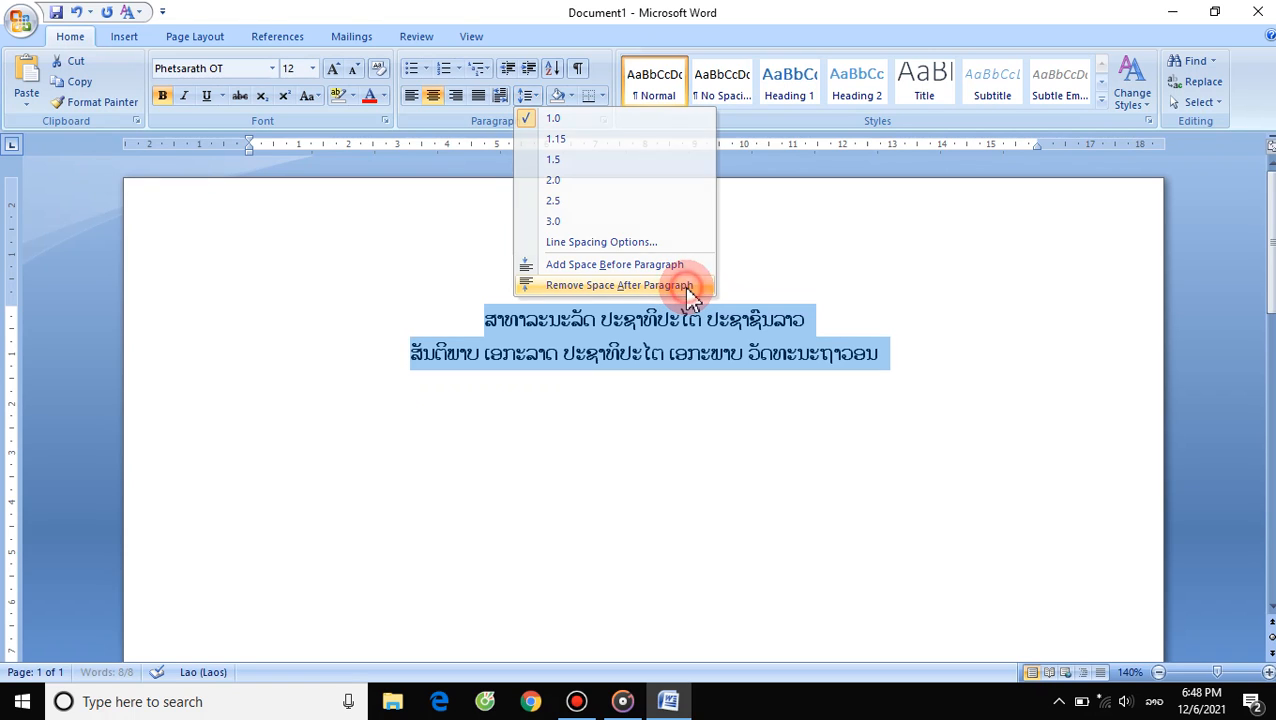
left_click(908, 348)
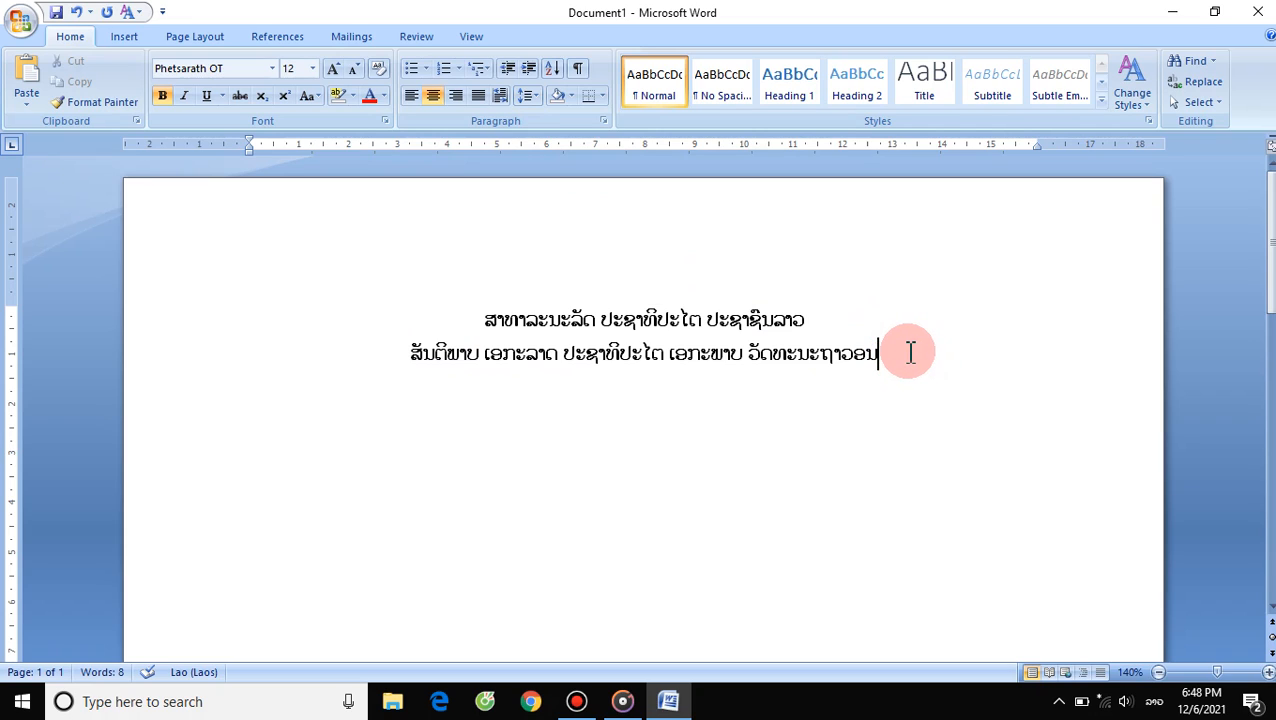
- Set both heading lines' line spacing to Exactly in the Paragraph dialog and lower its point value
left_click_drag(910, 351, 473, 293)
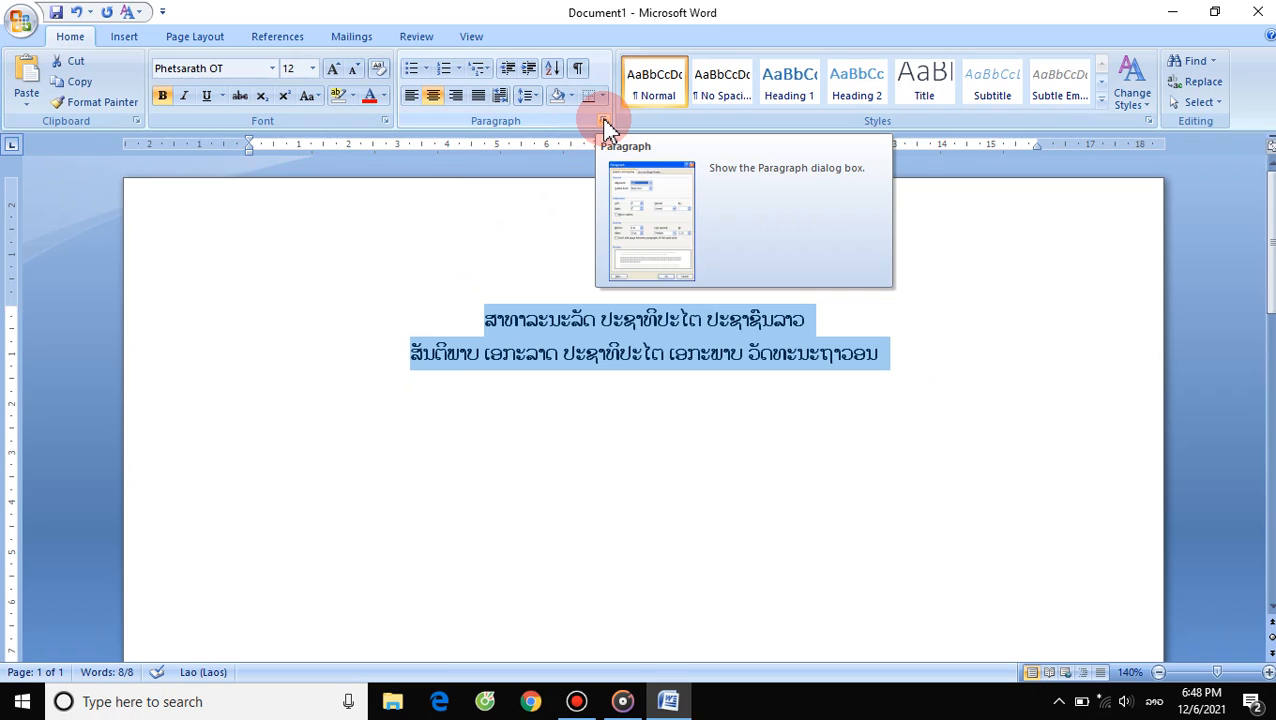
left_click(603, 120)
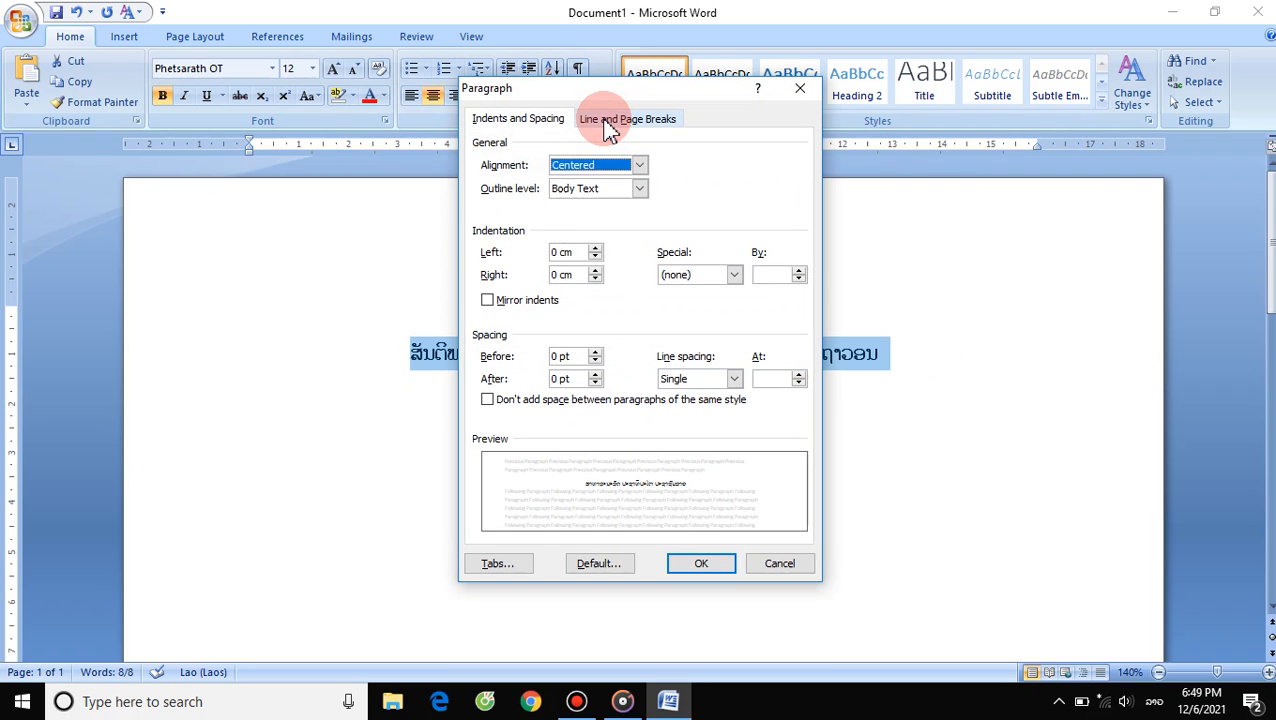
left_click(734, 379)
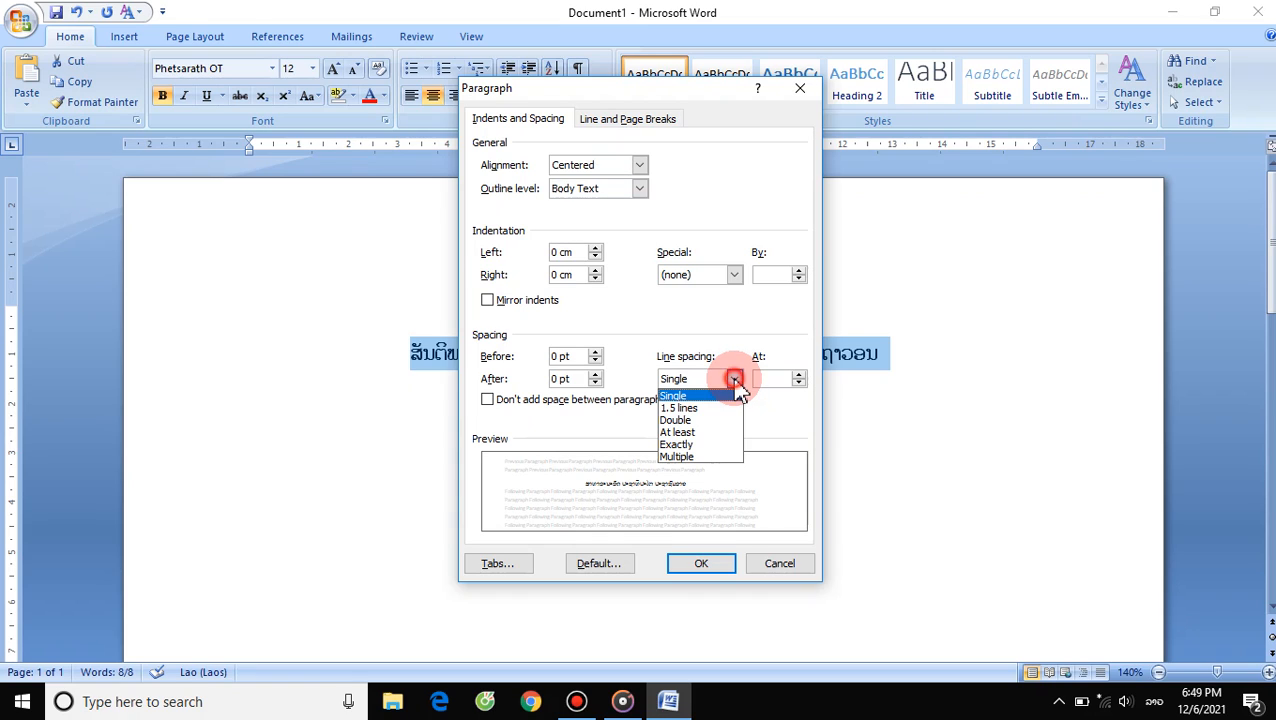
left_click(704, 446)
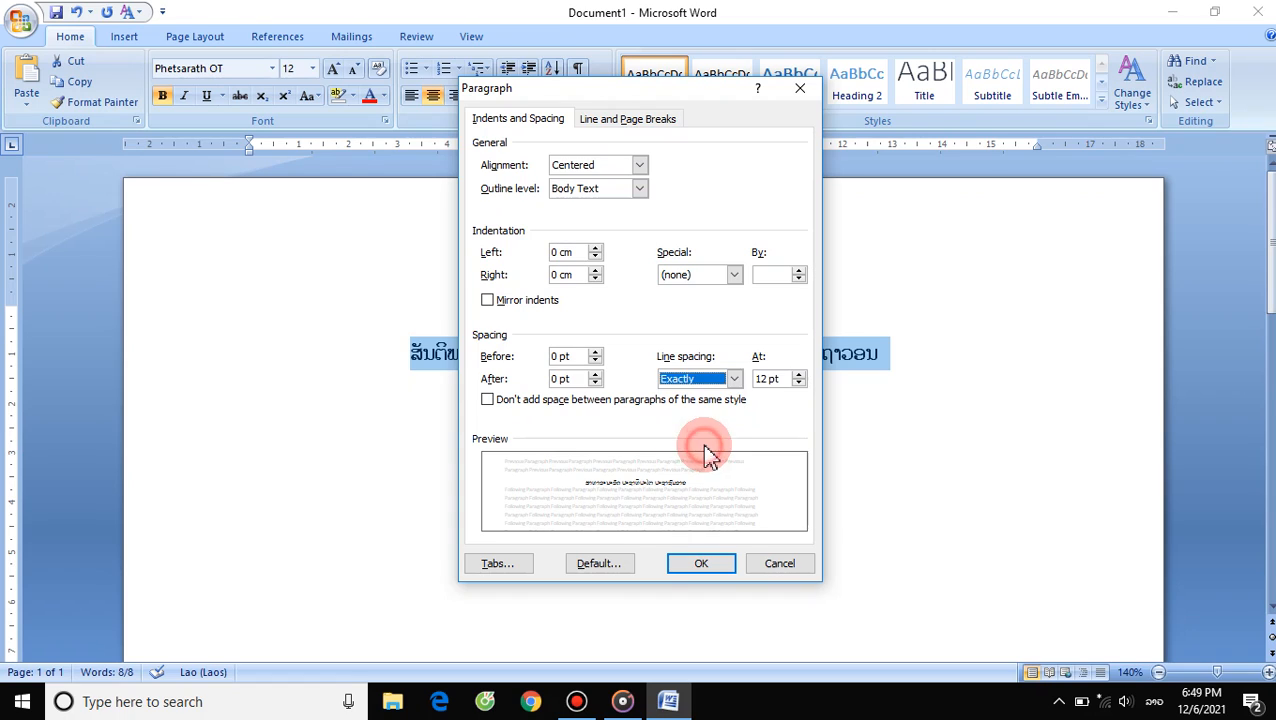
left_click(800, 384)
left_click(800, 384)
left_click(800, 384)
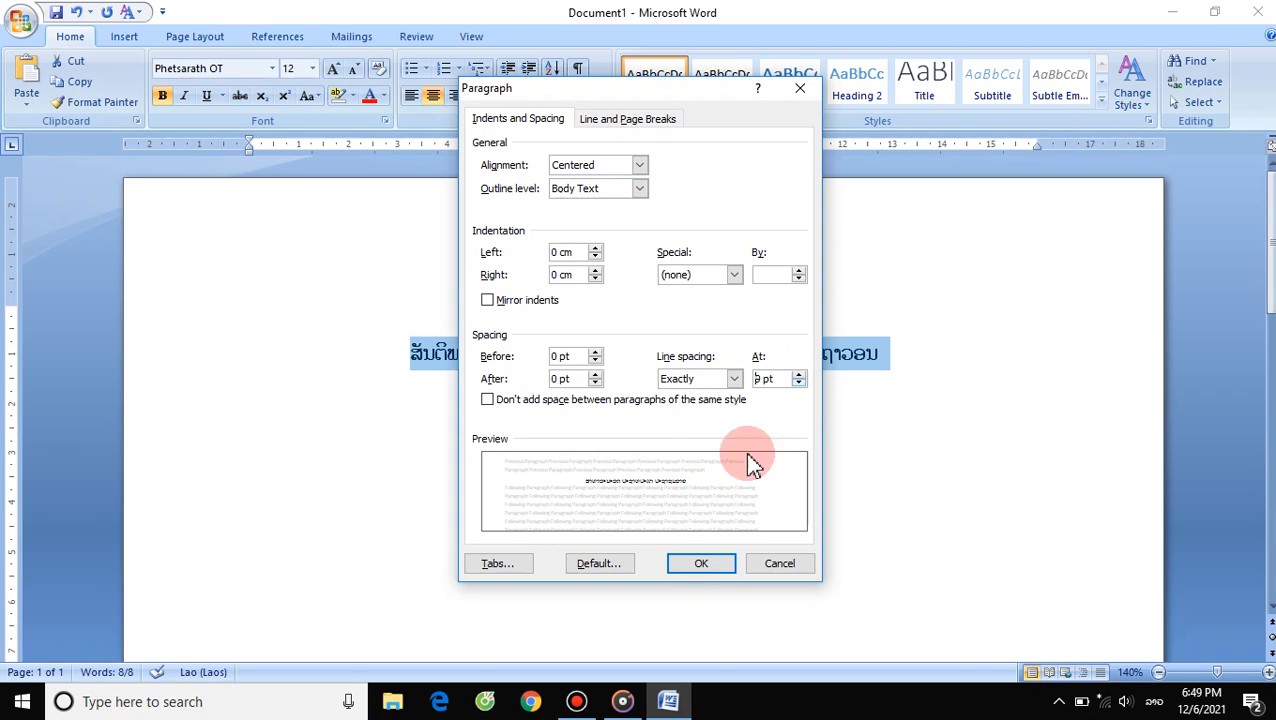
left_click(701, 564)
left_click(910, 340)
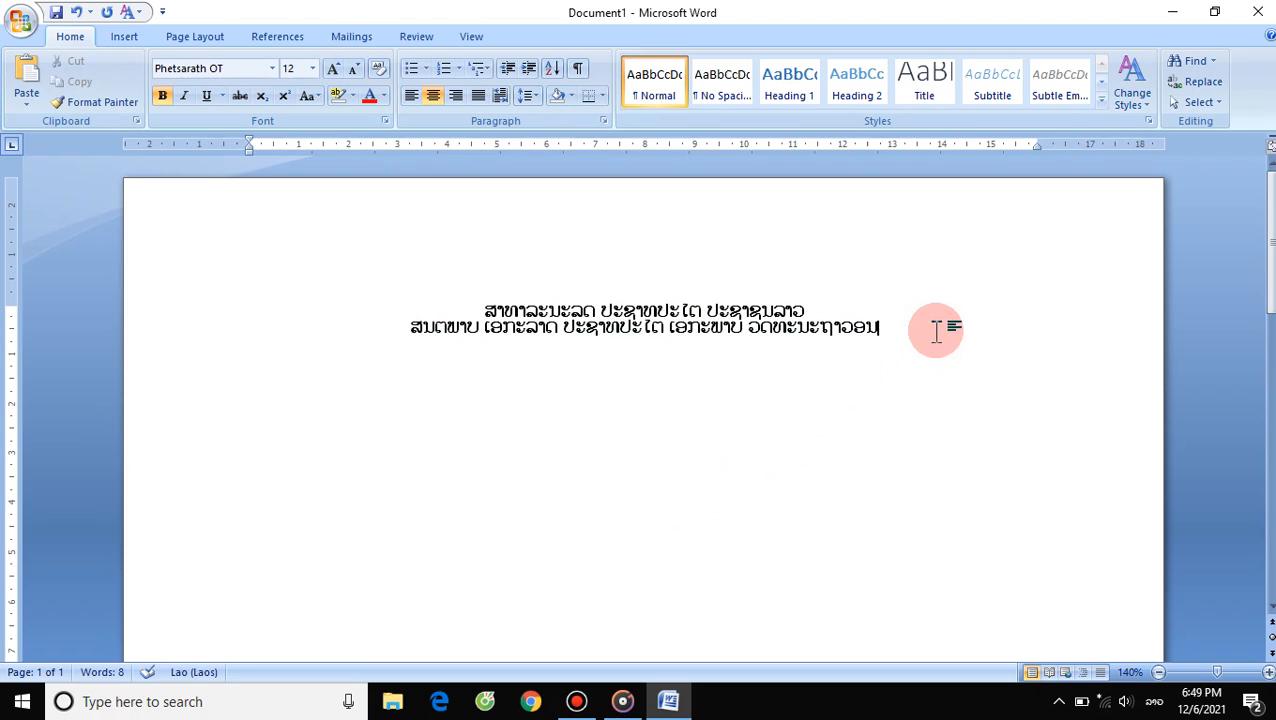
- Raise the exact line spacing of both heading lines to 16 pt
double_click(877, 328)
left_click(419, 305, "shift")
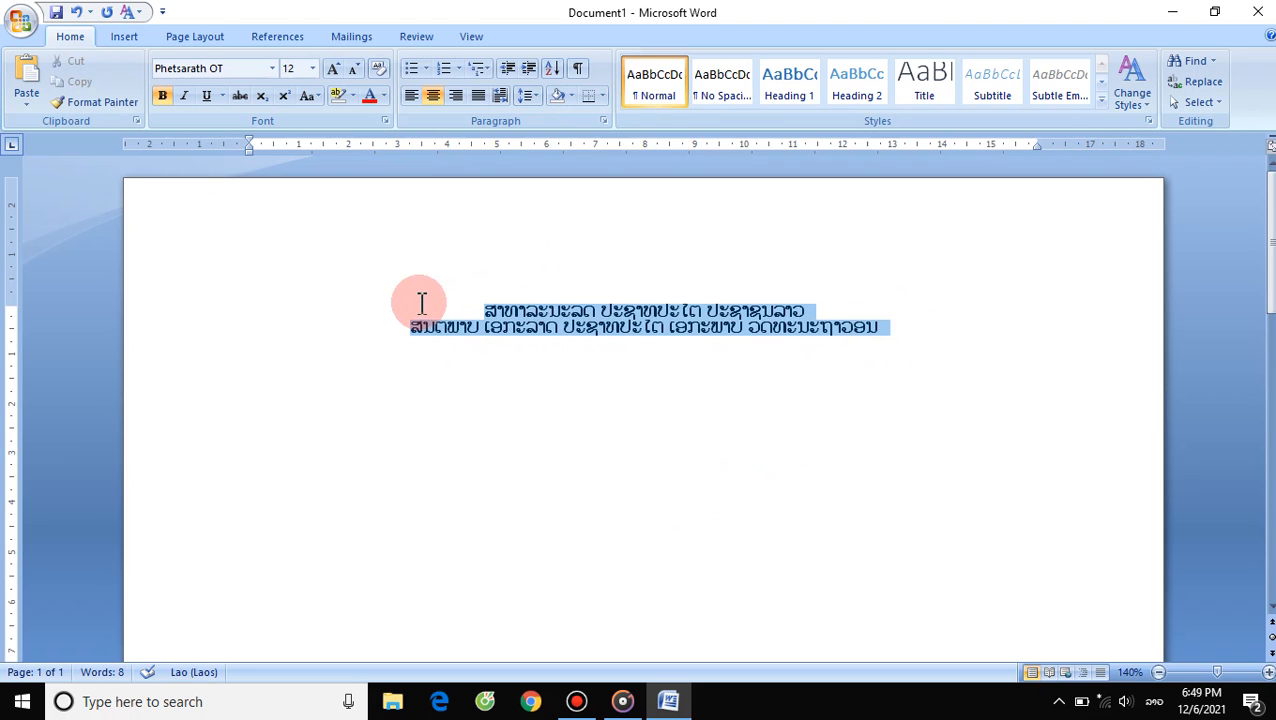
left_click(604, 121)
left_click(798, 373)
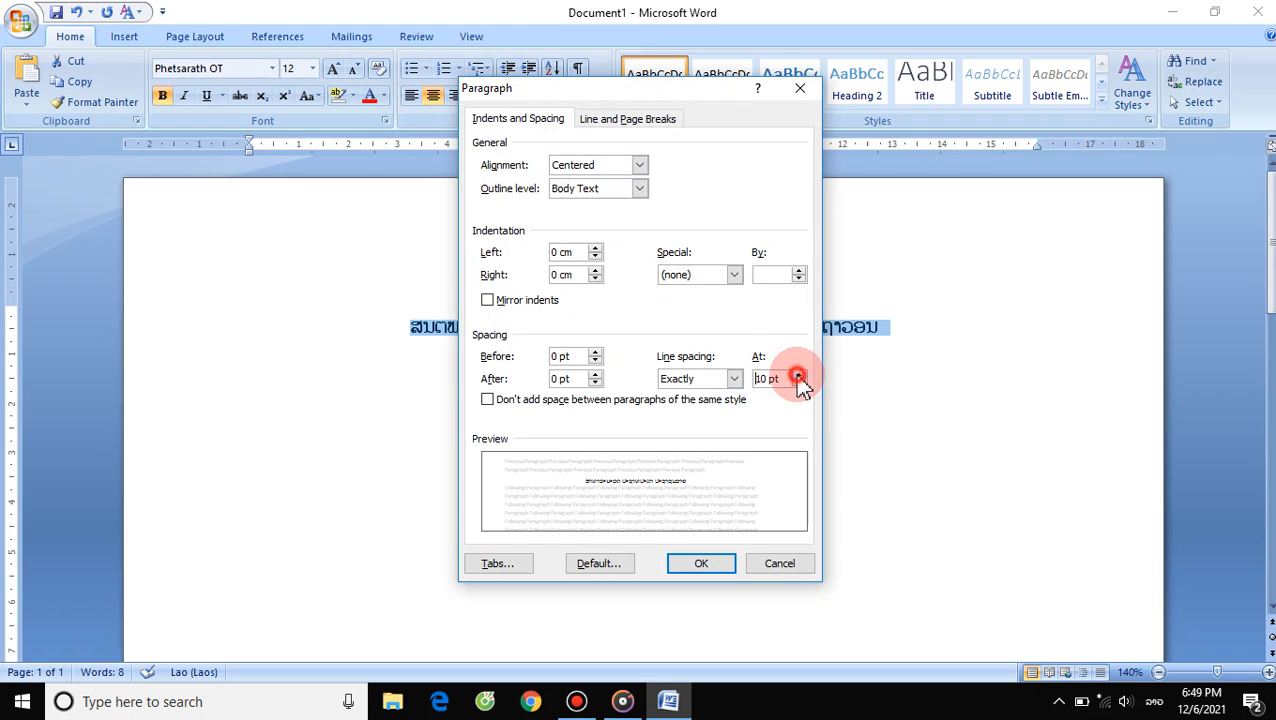
left_click(798, 373)
left_click(798, 373)
left_click(798, 373)
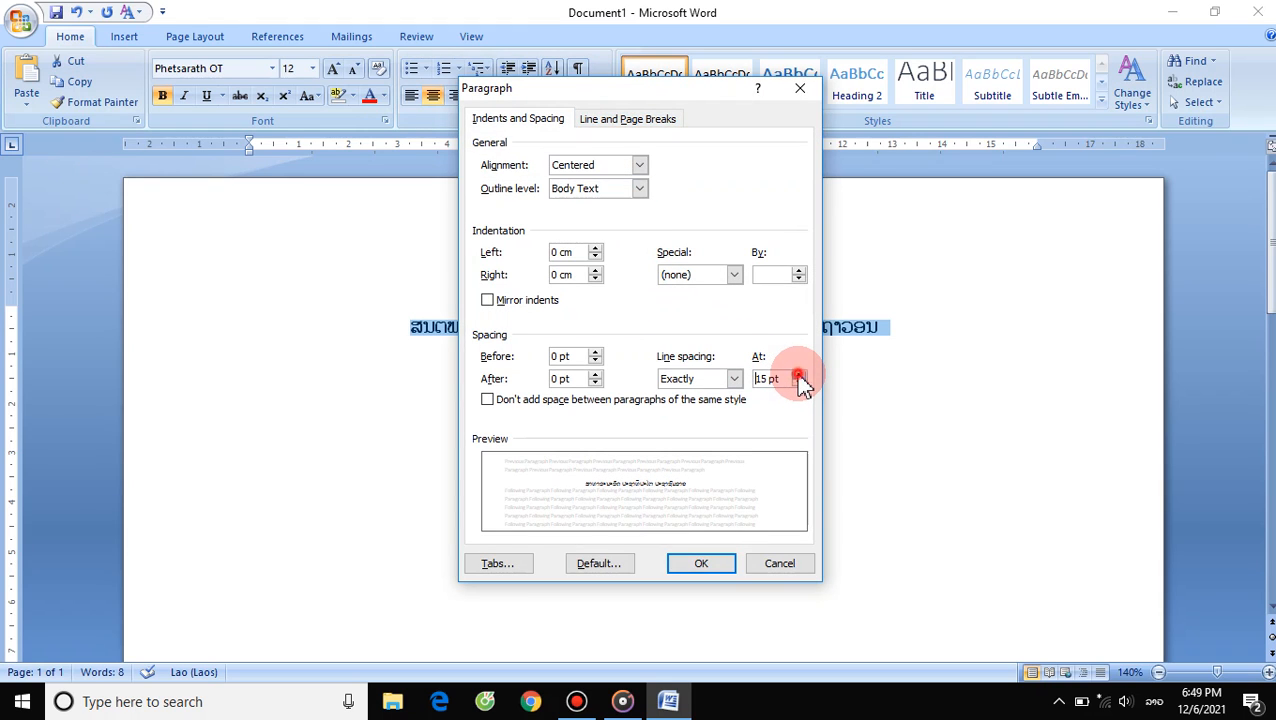
left_click(798, 373)
left_click(798, 373)
left_click(798, 373)
left_click(702, 563)
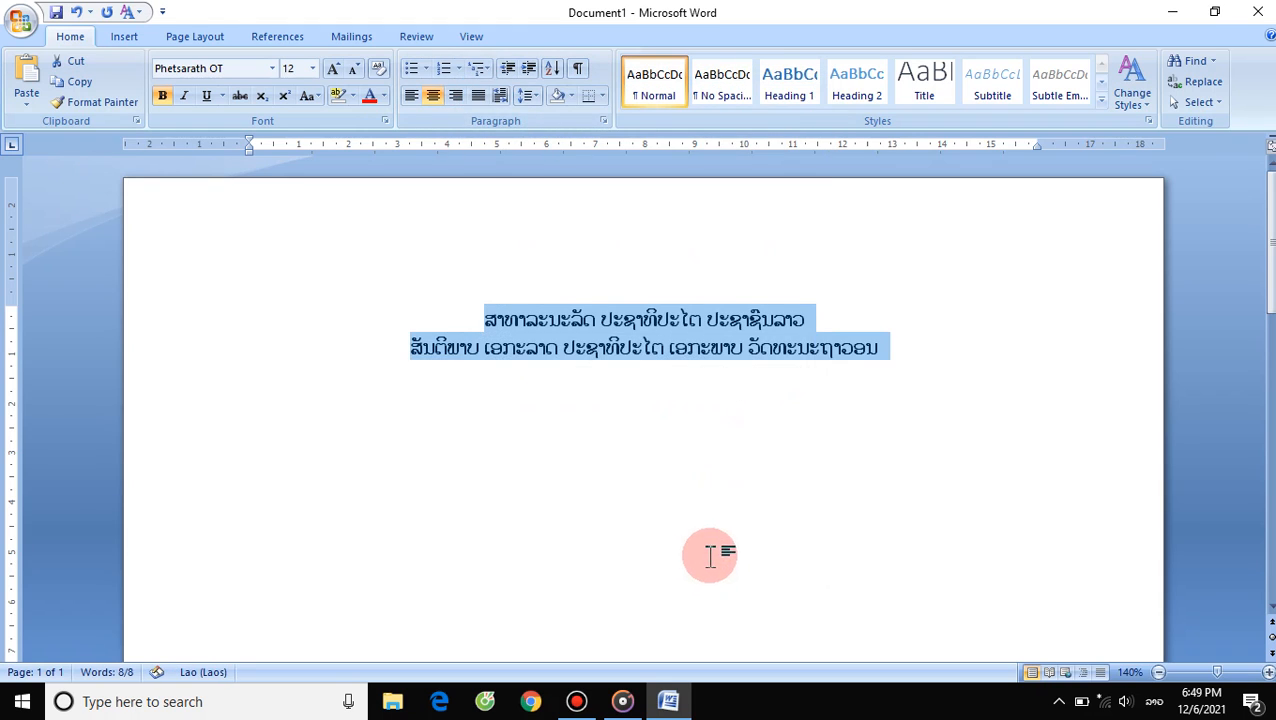
- Raise the exact line spacing of the heading lines to 24 pt
left_click(604, 118)
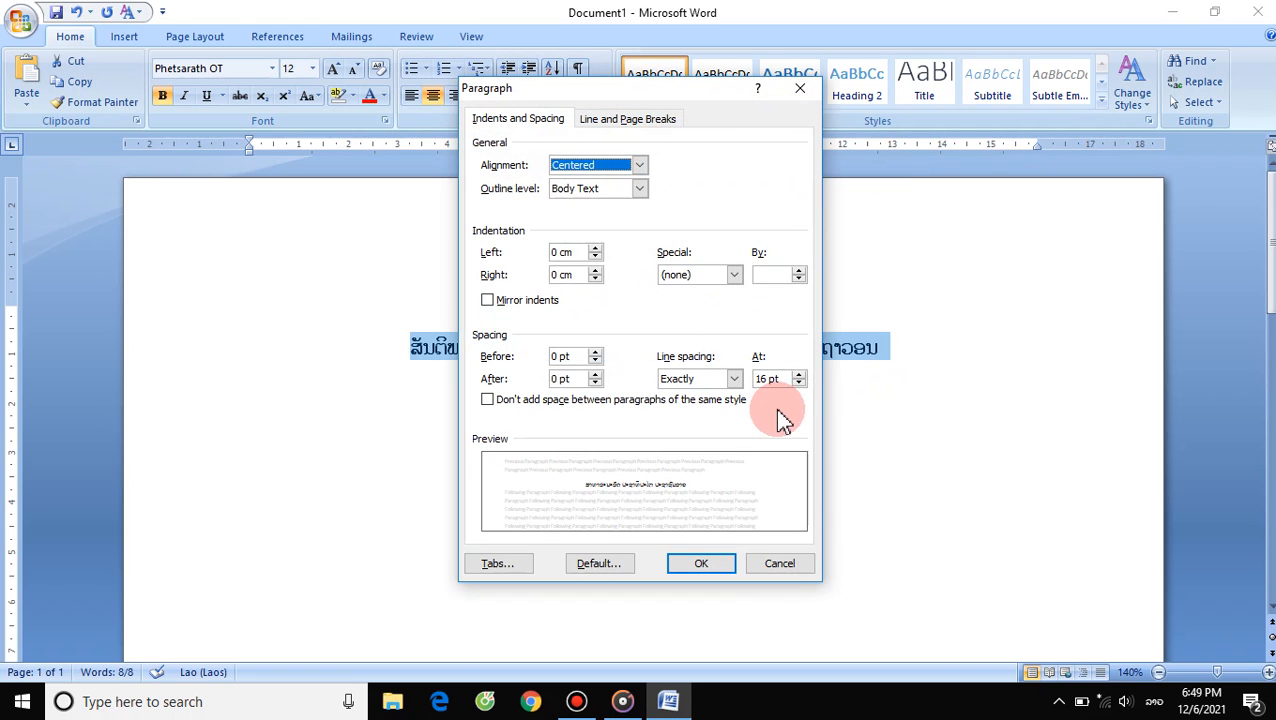
left_click(799, 375)
left_click(799, 375)
left_click(799, 375)
left_click(799, 375)
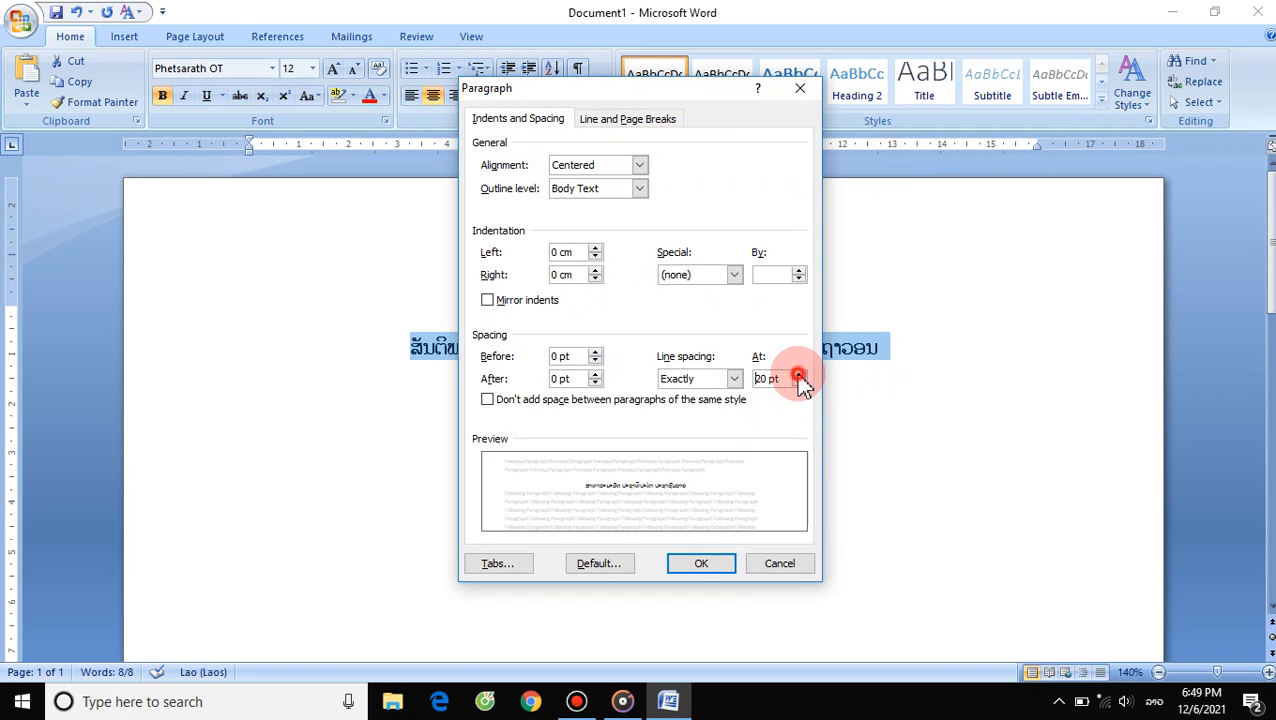
left_click(799, 375)
left_click(799, 375)
left_click(799, 375)
left_click(799, 375)
left_click(701, 564)
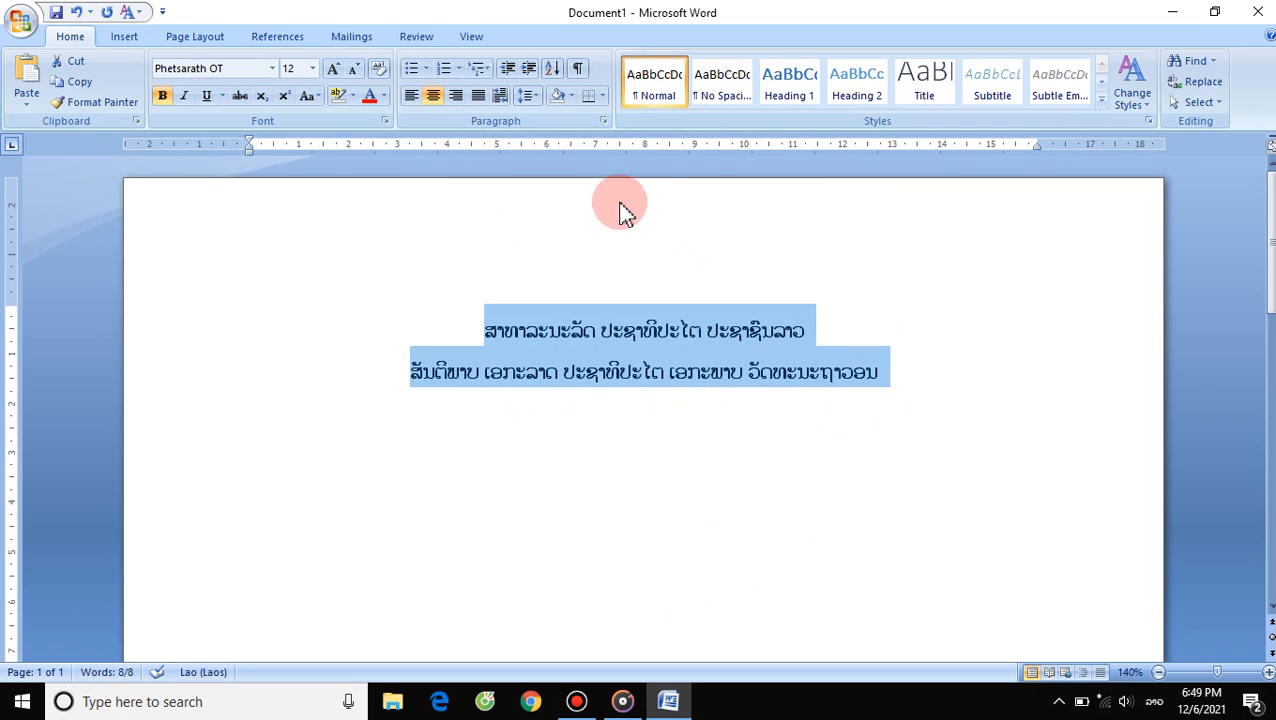
- Lower the exact line spacing of the heading lines to 12 pt
left_click(604, 122)
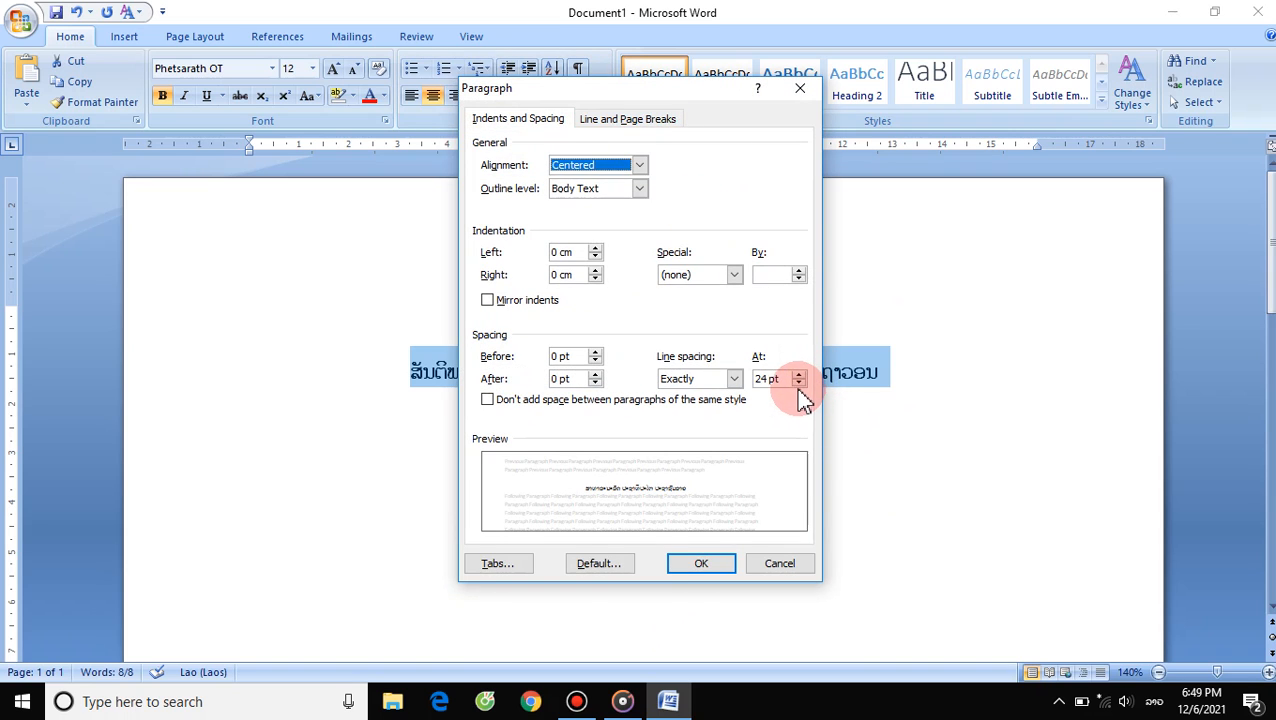
left_click(798, 383)
left_click(798, 383)
left_click(798, 383)
left_click(798, 383)
left_click(798, 383)
left_click(798, 383)
left_click(798, 383)
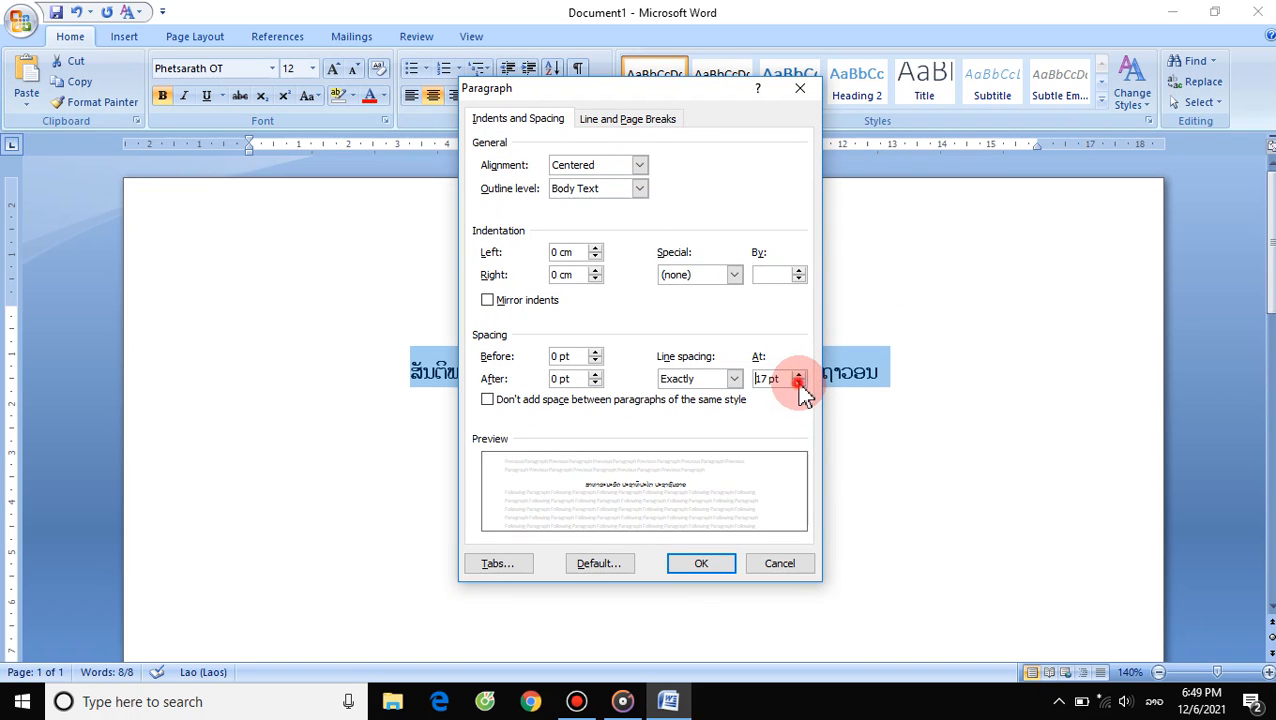
left_click(798, 383)
left_click(798, 383)
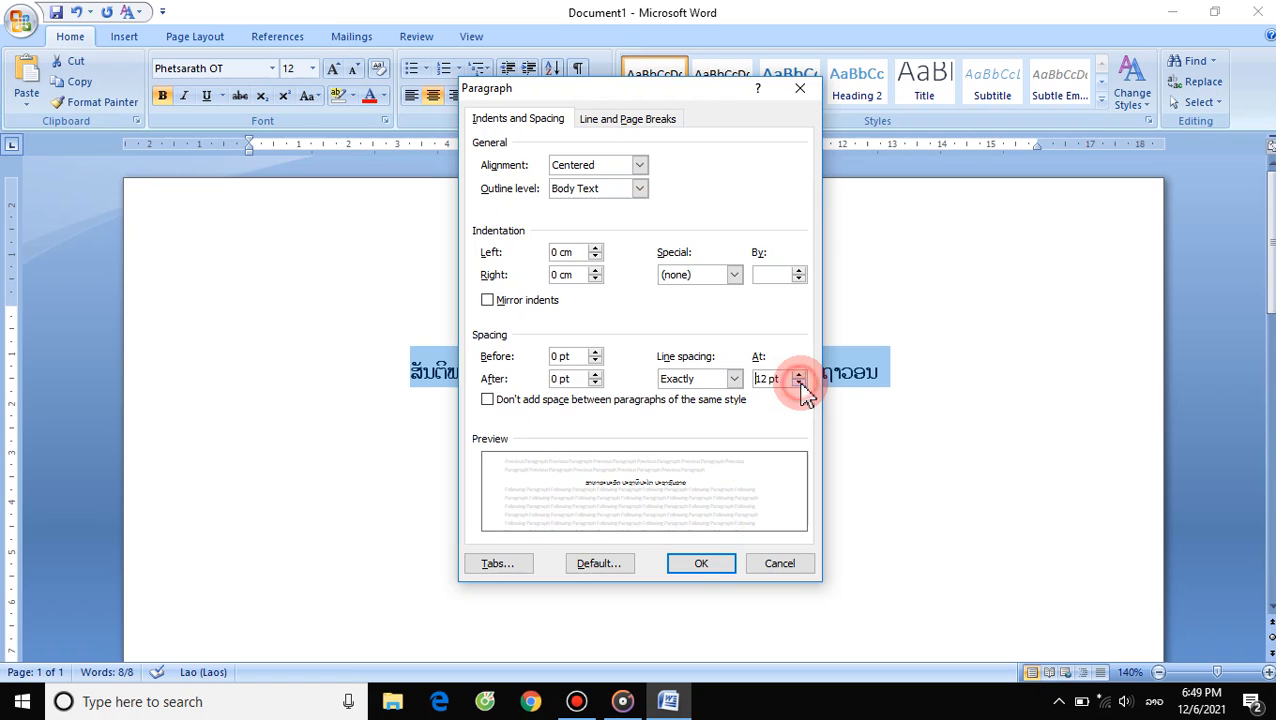
left_click(697, 562)
left_click(930, 339)
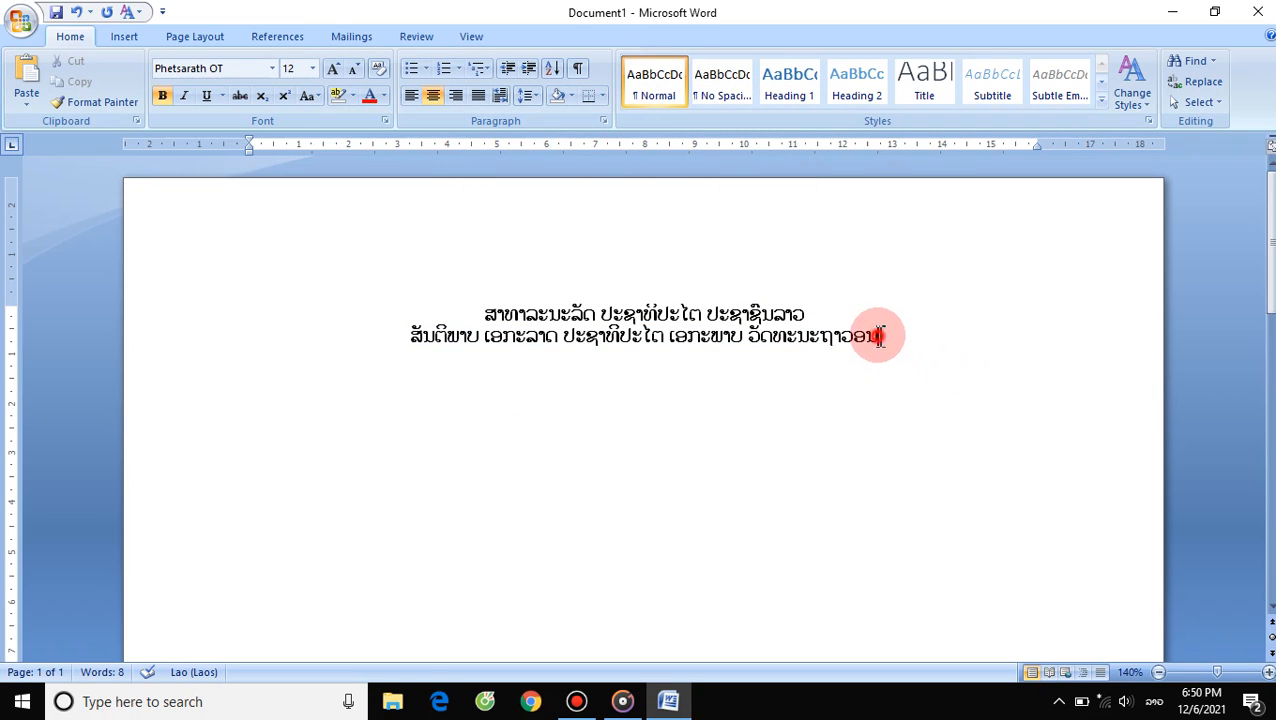
- Set the exact line spacing of both heading lines to 14 pt
left_click_drag(880, 336, 436, 305)
left_click(603, 121)
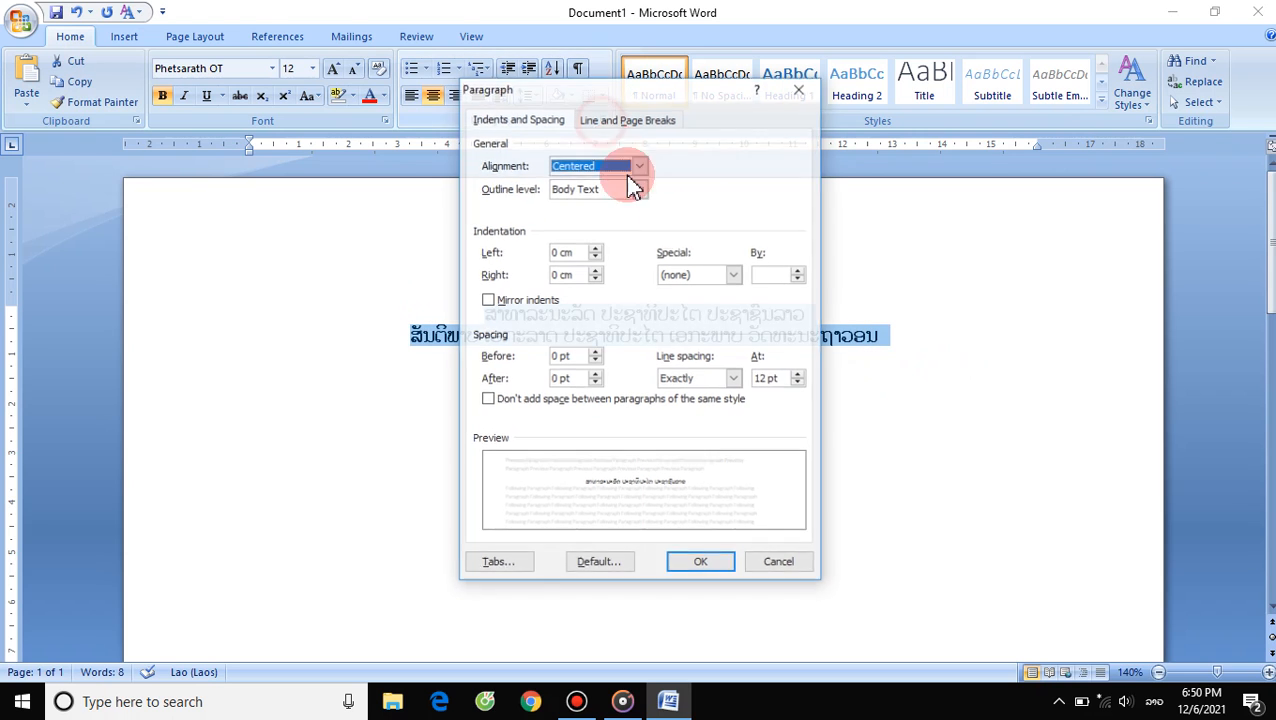
left_click(800, 374)
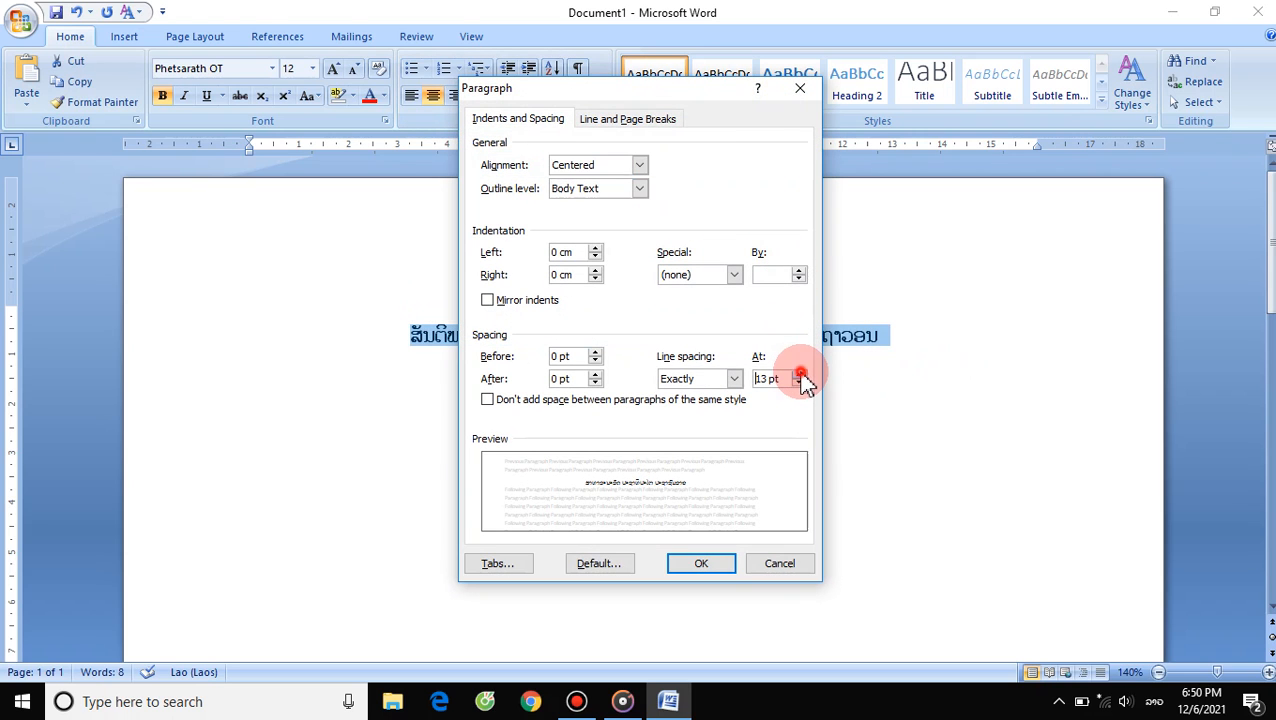
left_click(800, 374)
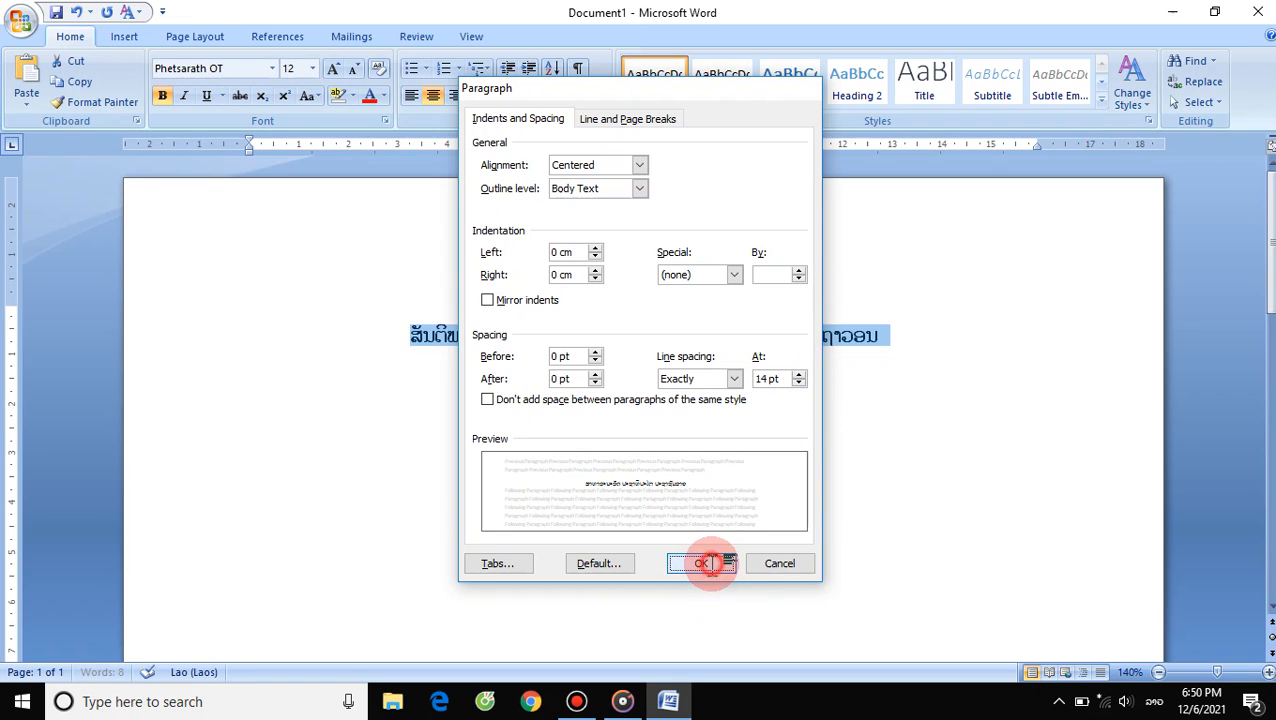
left_click(701, 563)
left_click(898, 345)
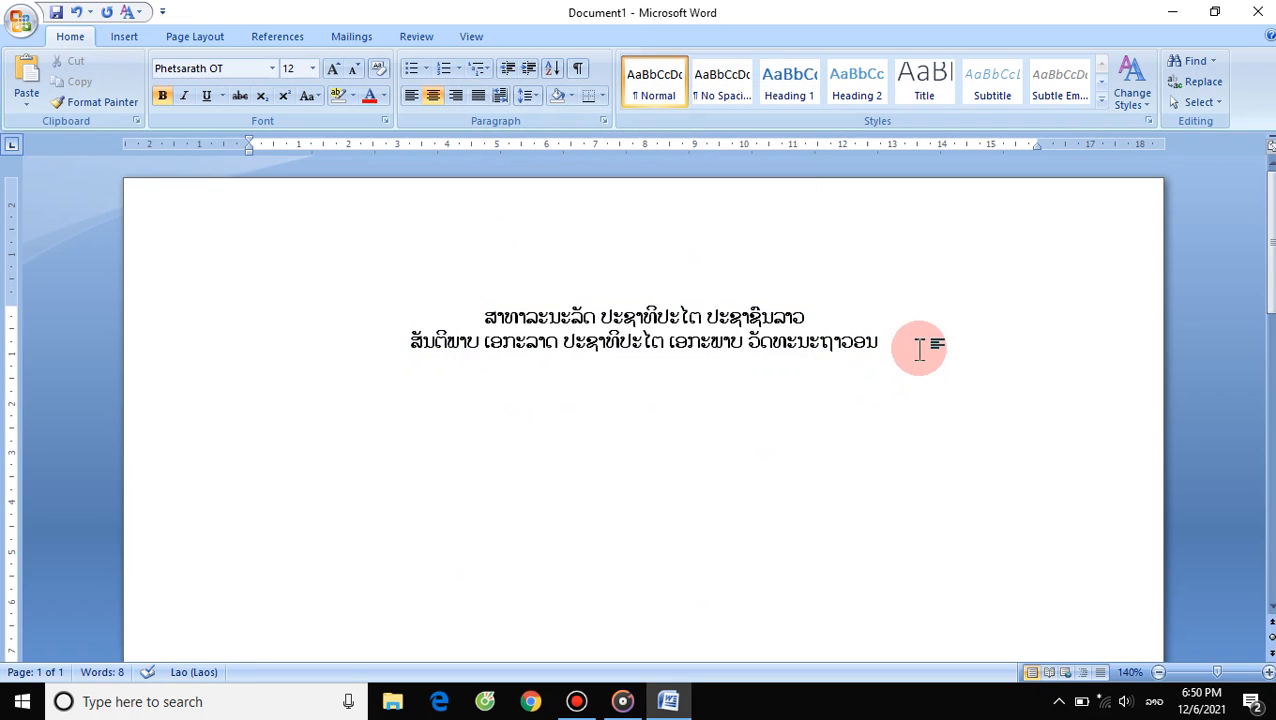
- Start a new left-aligned paragraph below the heading and set its font size to 21
key("Return")
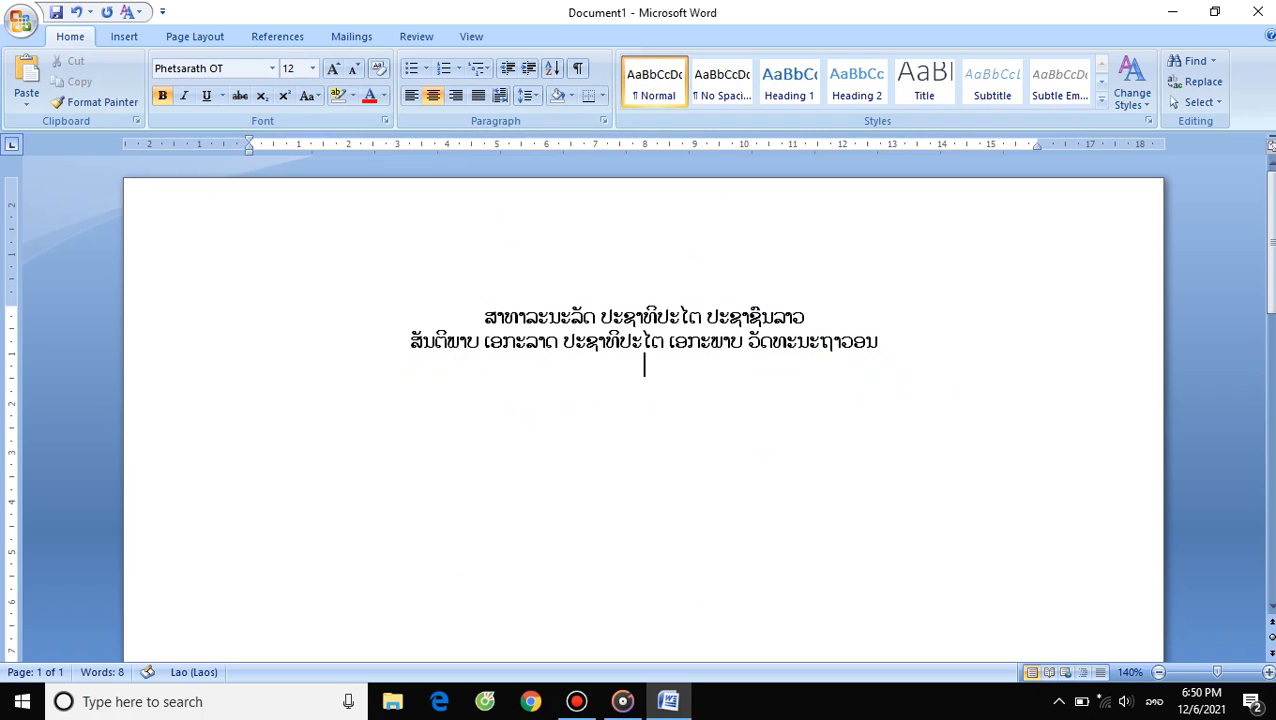
left_click(410, 96)
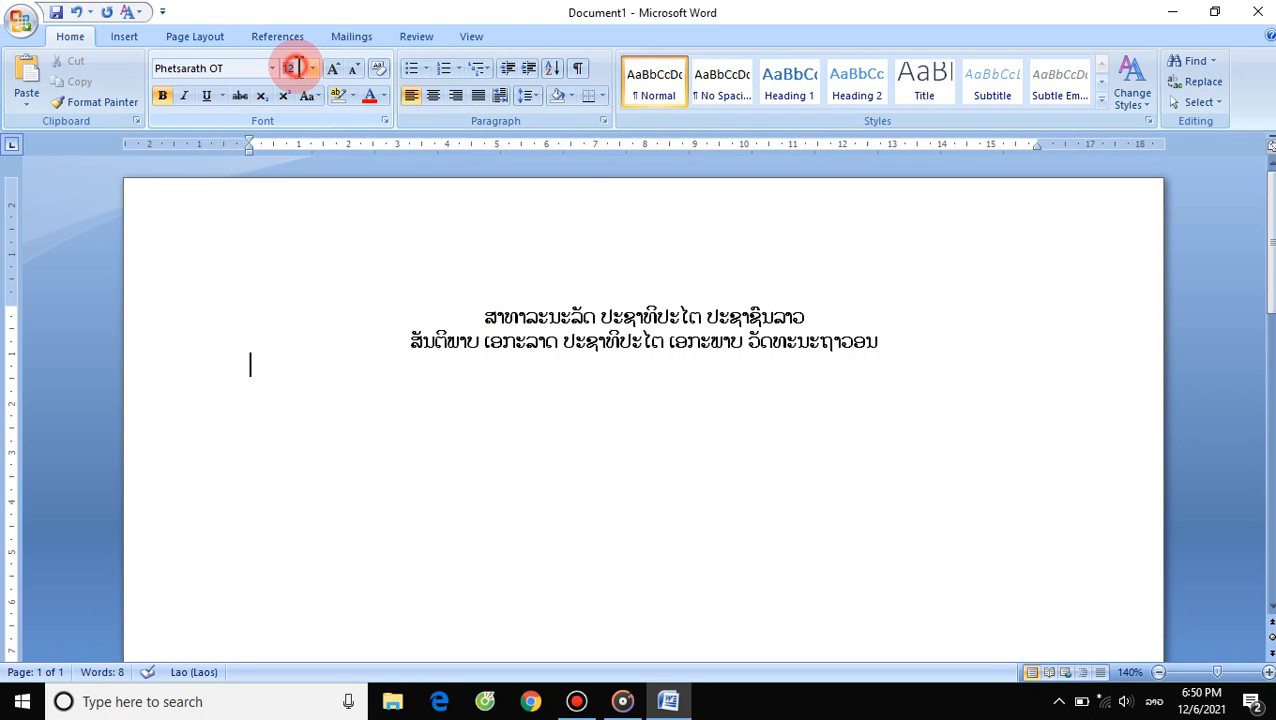
type("21")
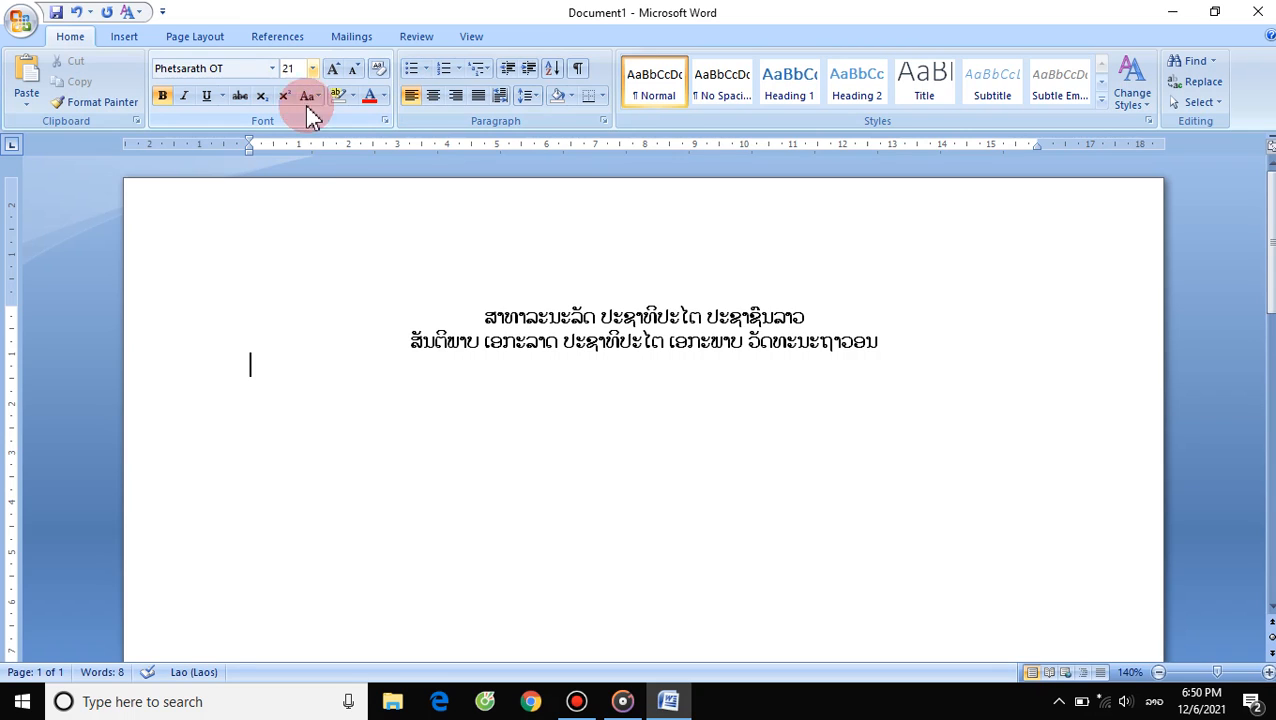
- Set the new paragraph's exact line spacing to 20 pt
left_click(258, 366)
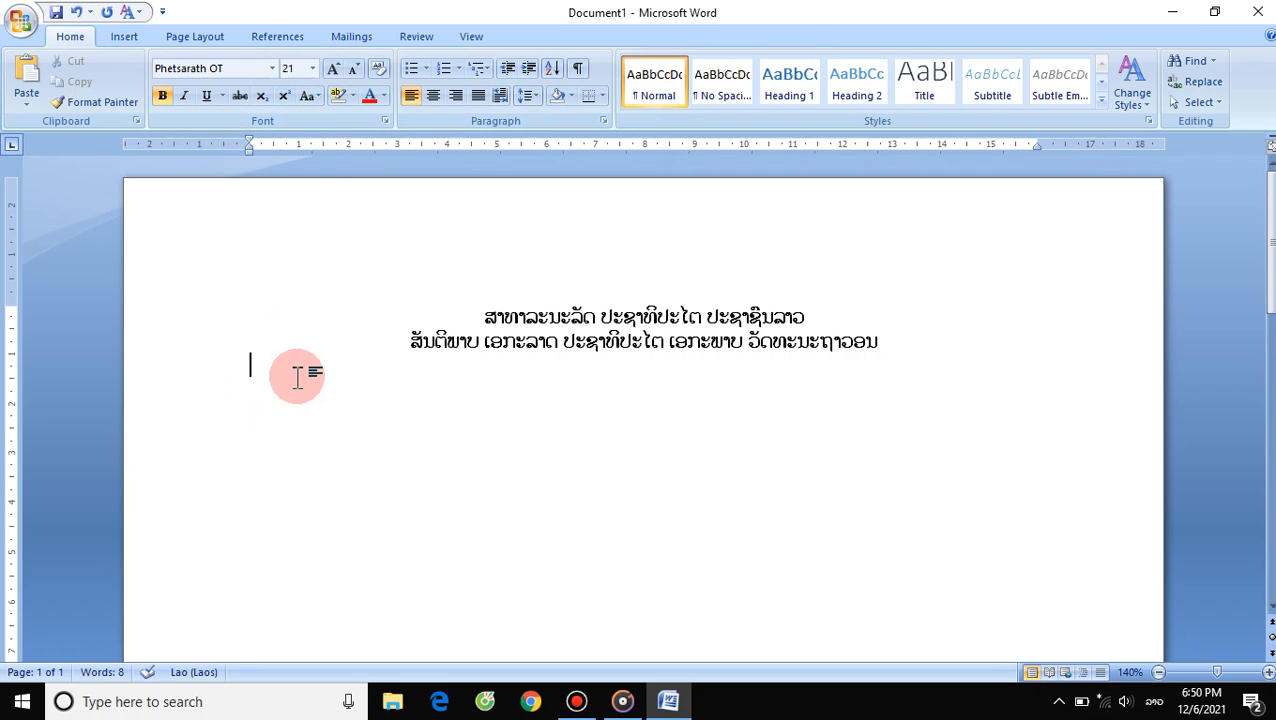
type("ວ")
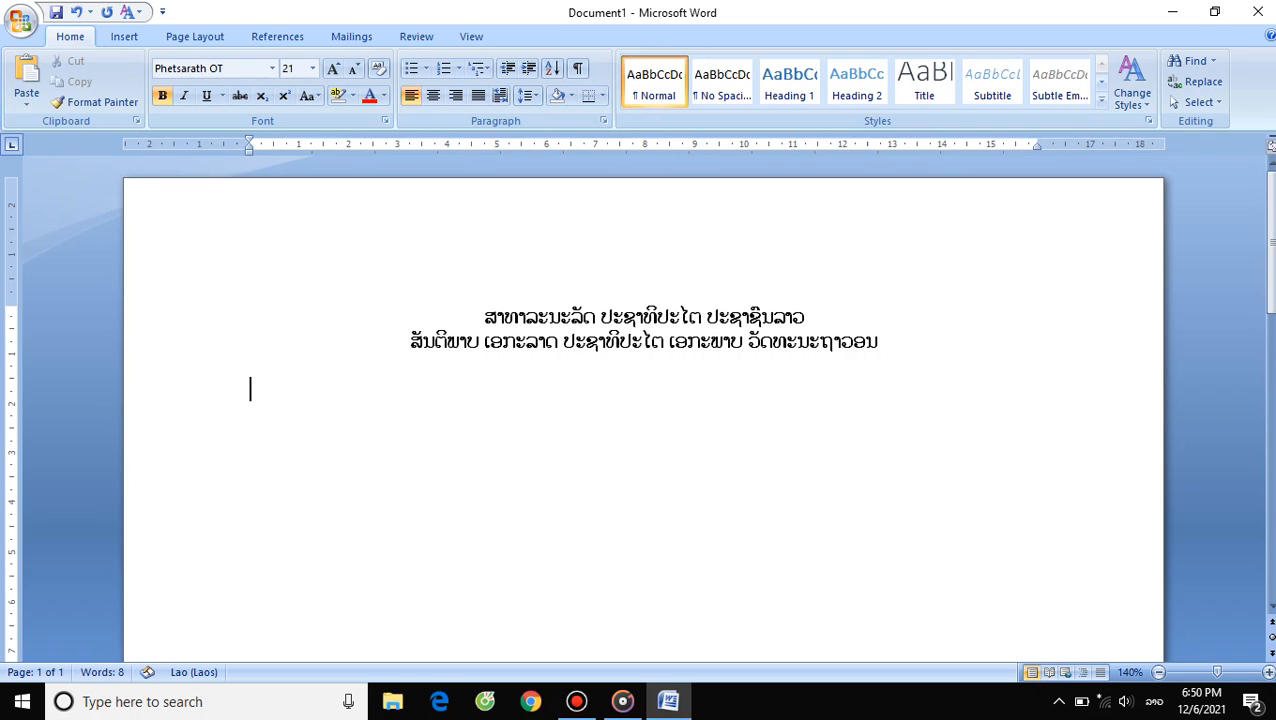
left_click(603, 121)
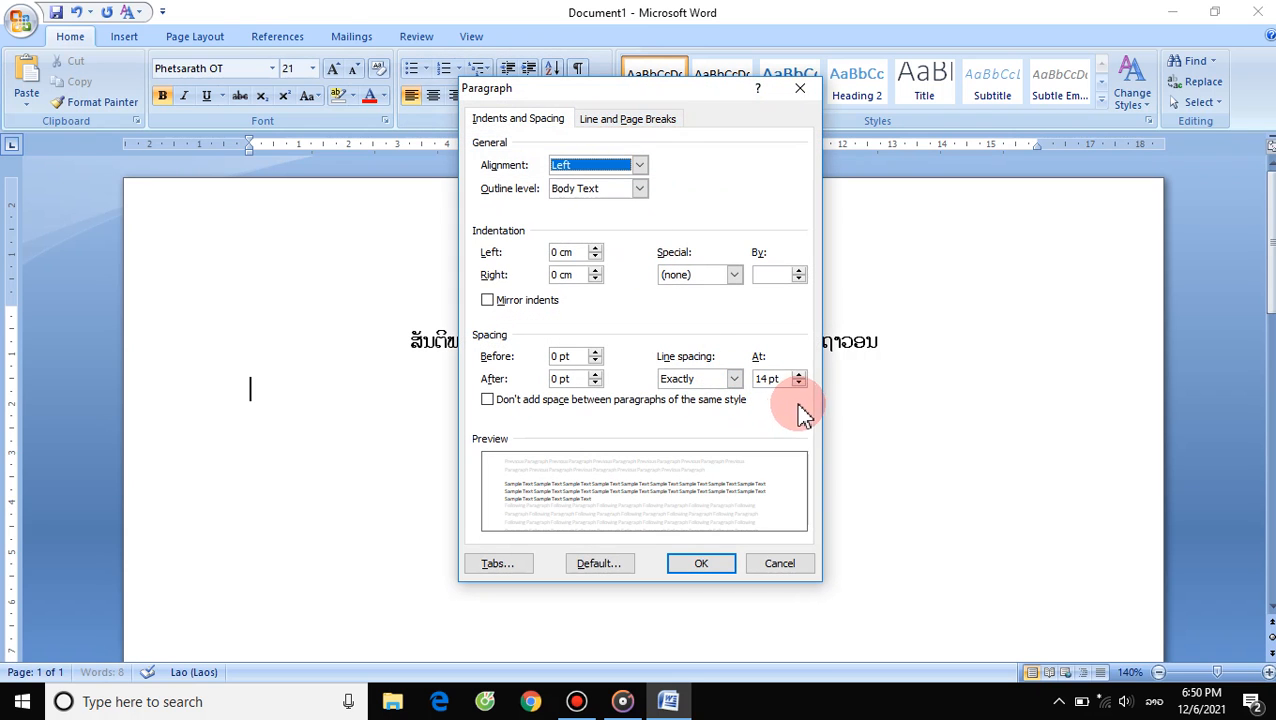
left_click(799, 373)
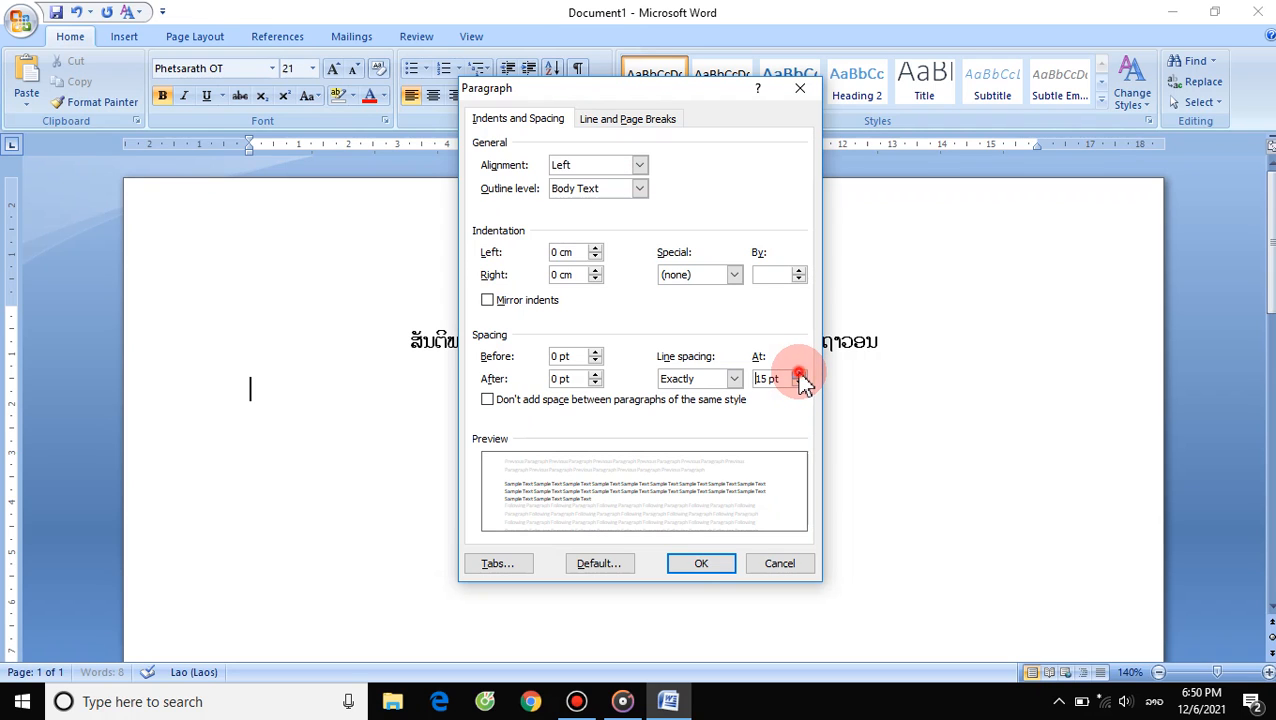
left_click(799, 373)
left_click(799, 373)
left_click(799, 373)
left_click(799, 373)
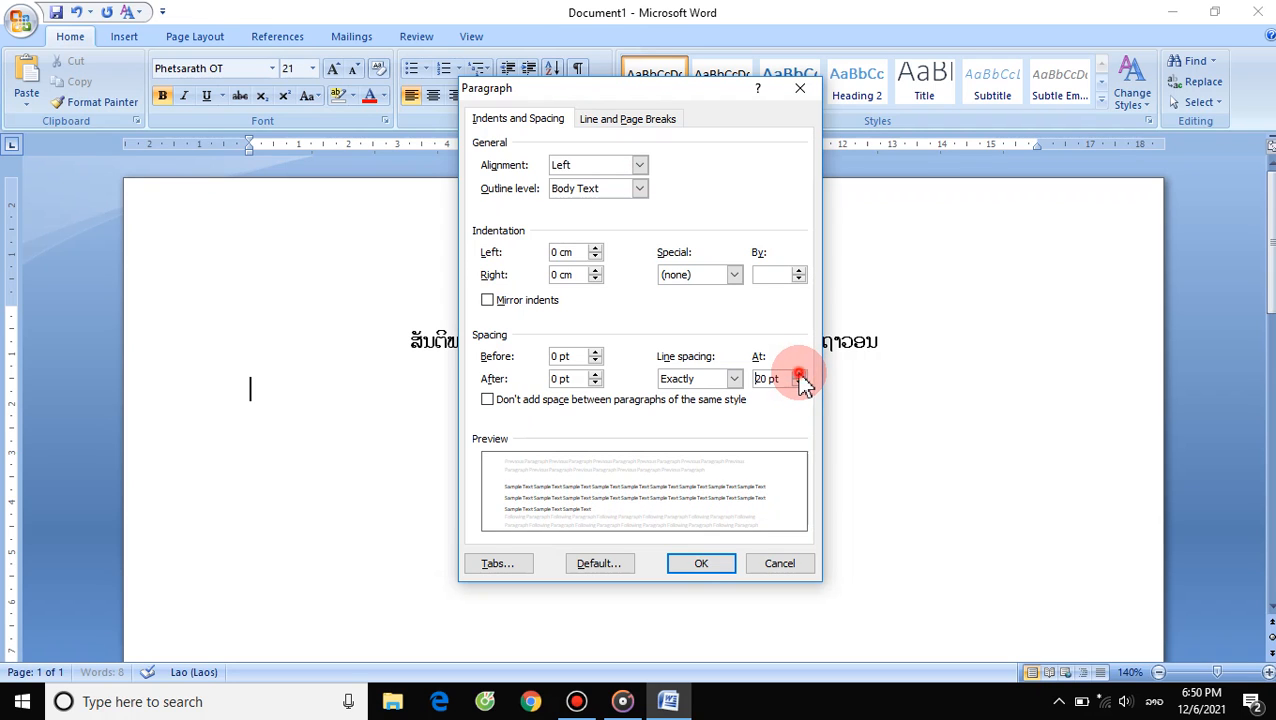
left_click(698, 562)
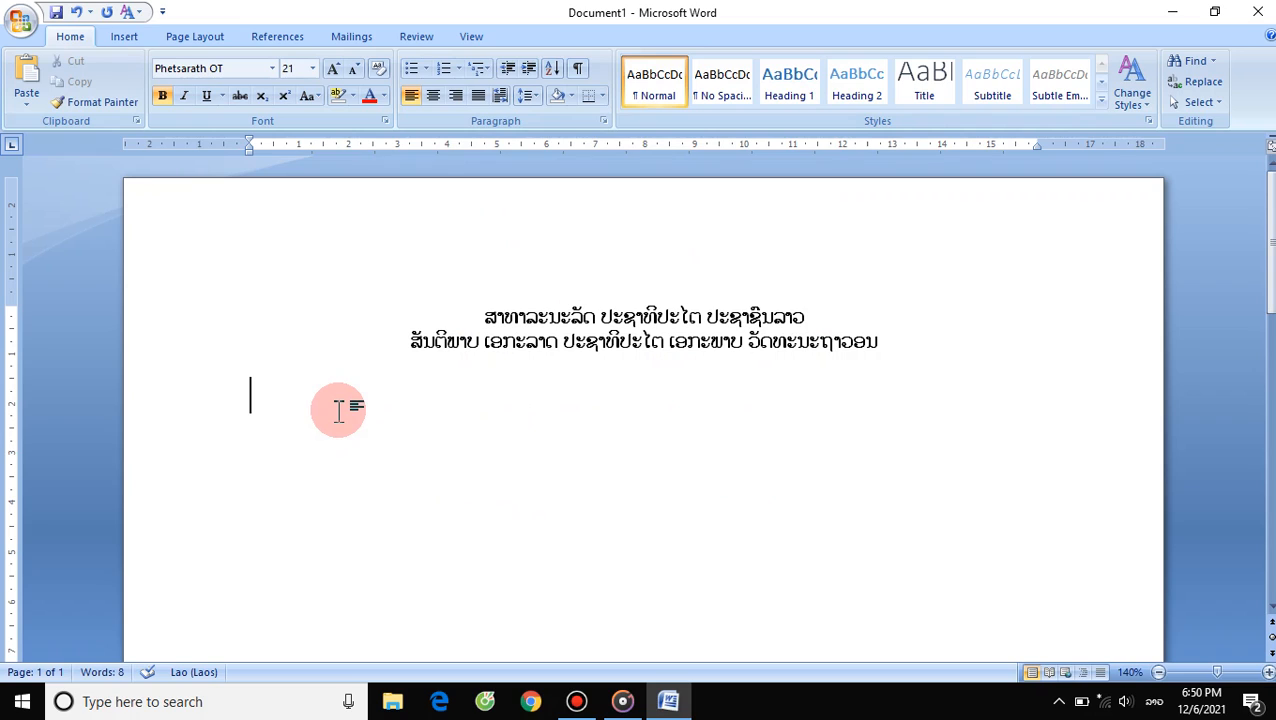
- Type the first Lao letter of the new paragraph and switch its line spacing to Single
type("ວັ")
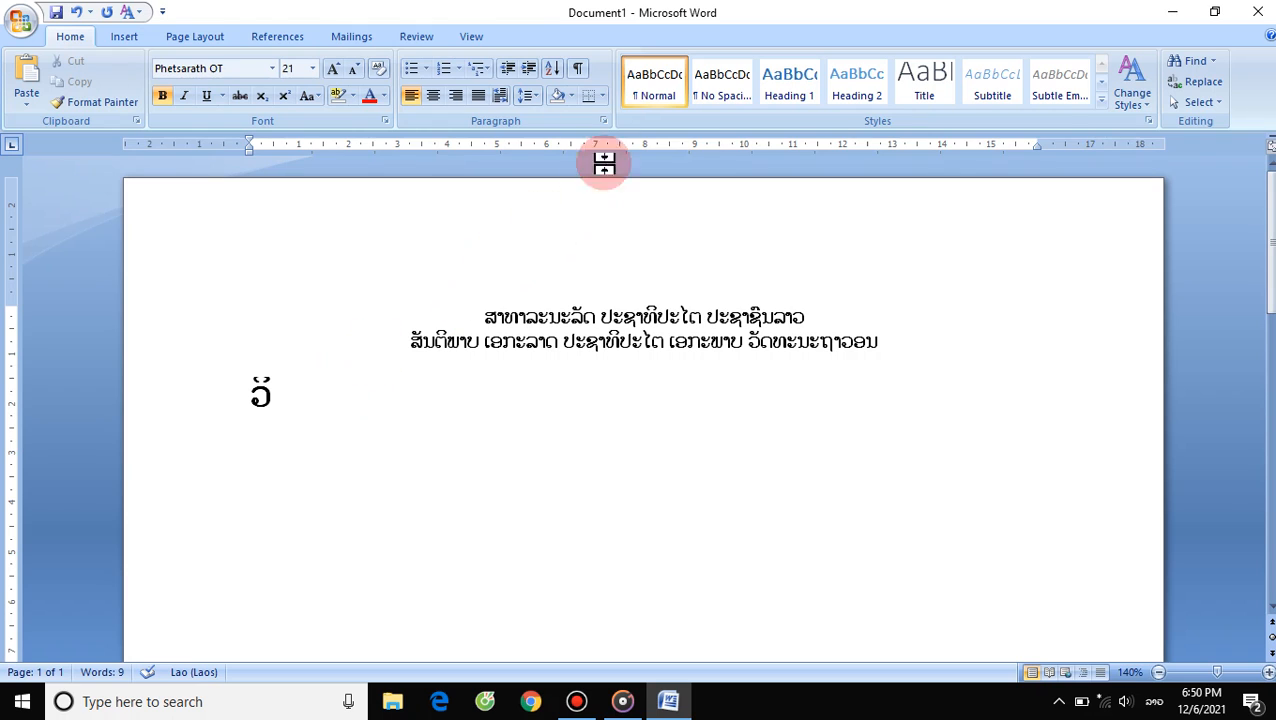
left_click(605, 122)
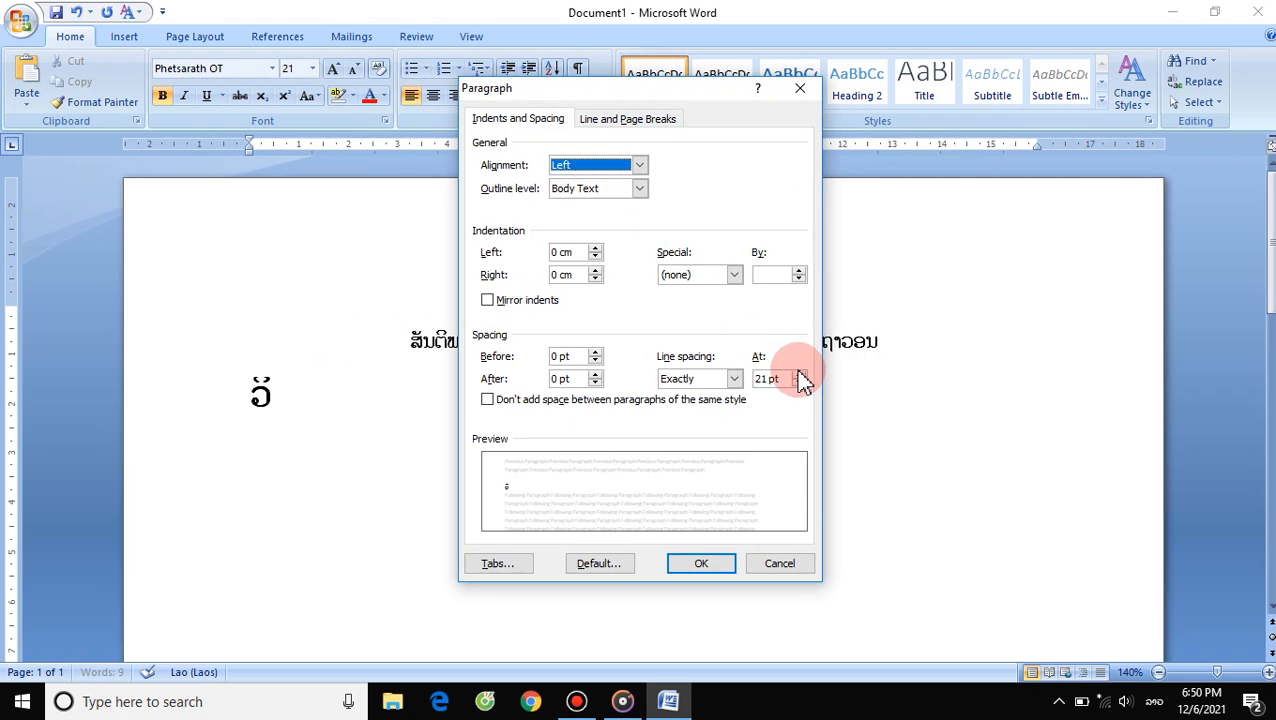
left_click(799, 376)
left_click(799, 376)
left_click(736, 380)
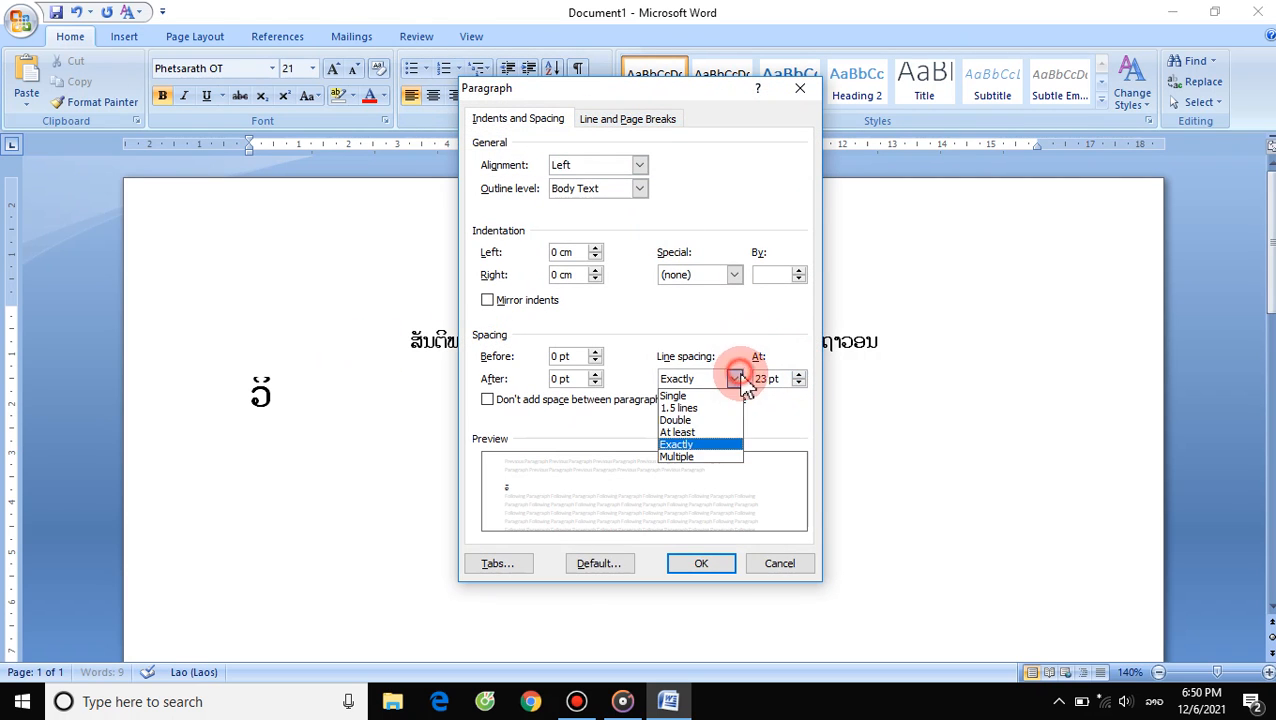
left_click(692, 456)
left_click(735, 378)
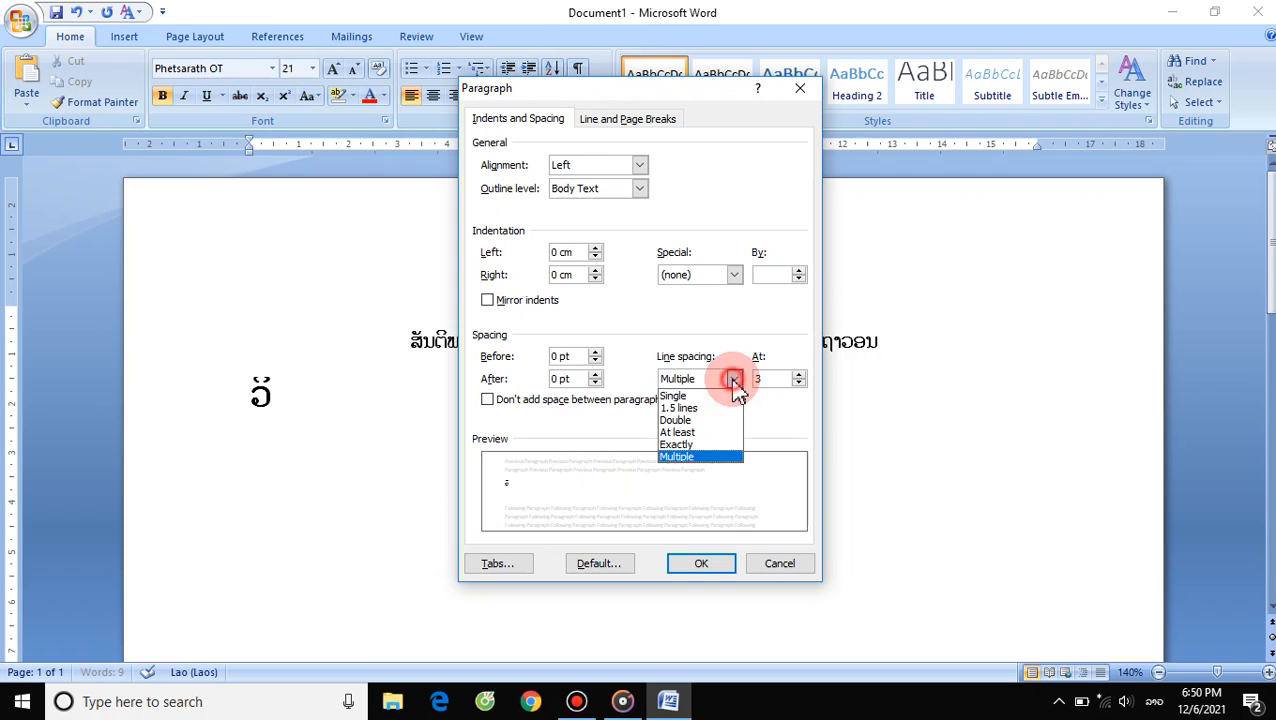
left_click(698, 397)
left_click(701, 565)
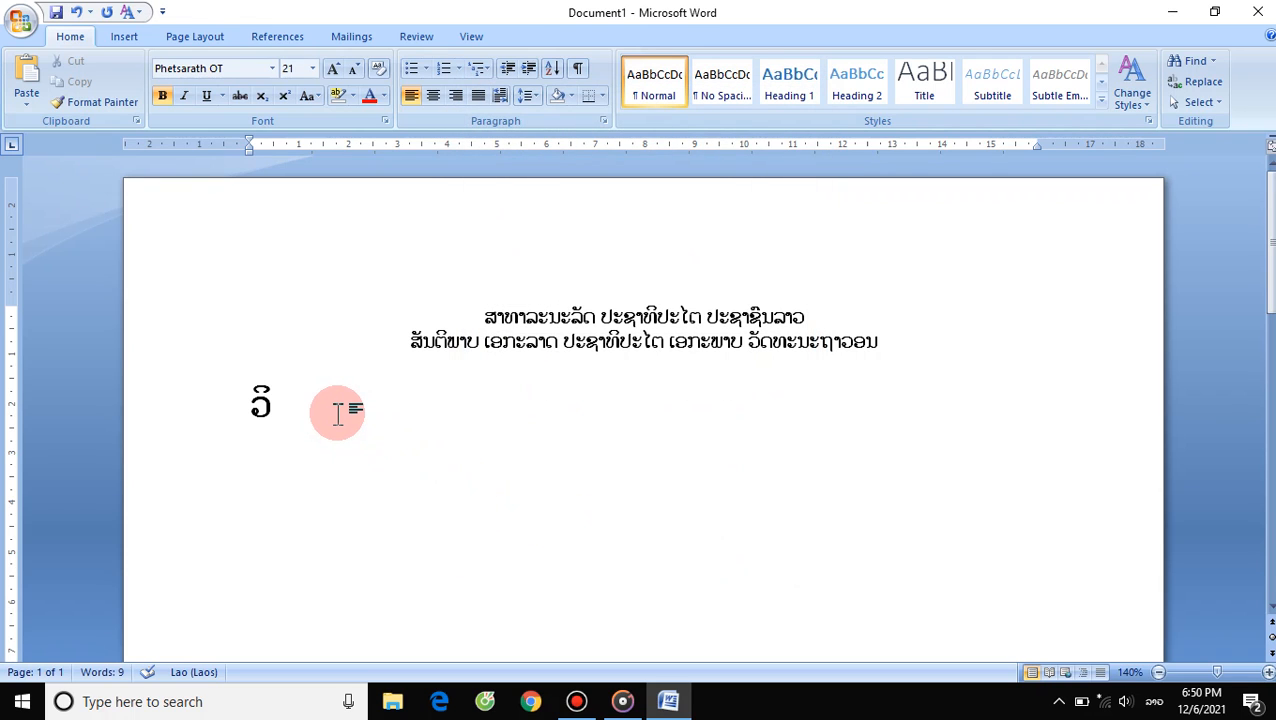
- Type the subject list ວິຊາພາສາລາວ, ວິຊາຄະນິດສາດ, ວິຊາຫັດຖະກຳ, ວິຊາພາລະສຶກສາ
type("ຊາ")
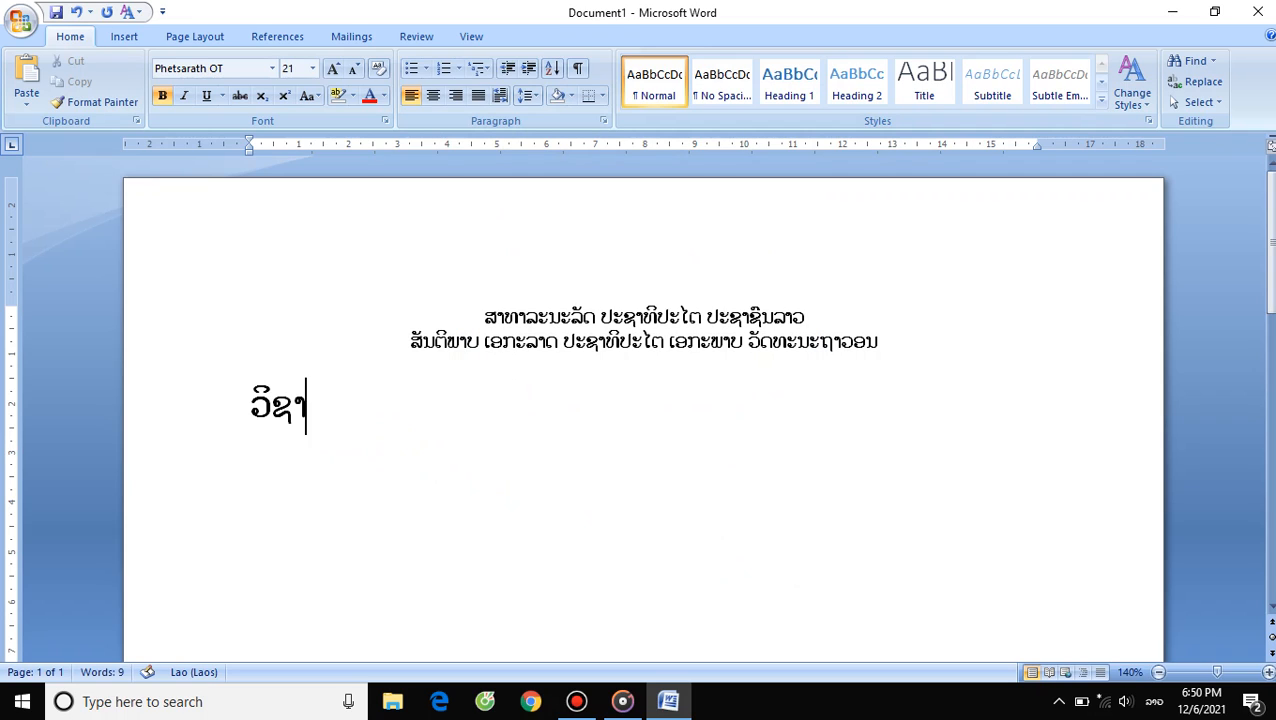
type("ພາສາລາວ")
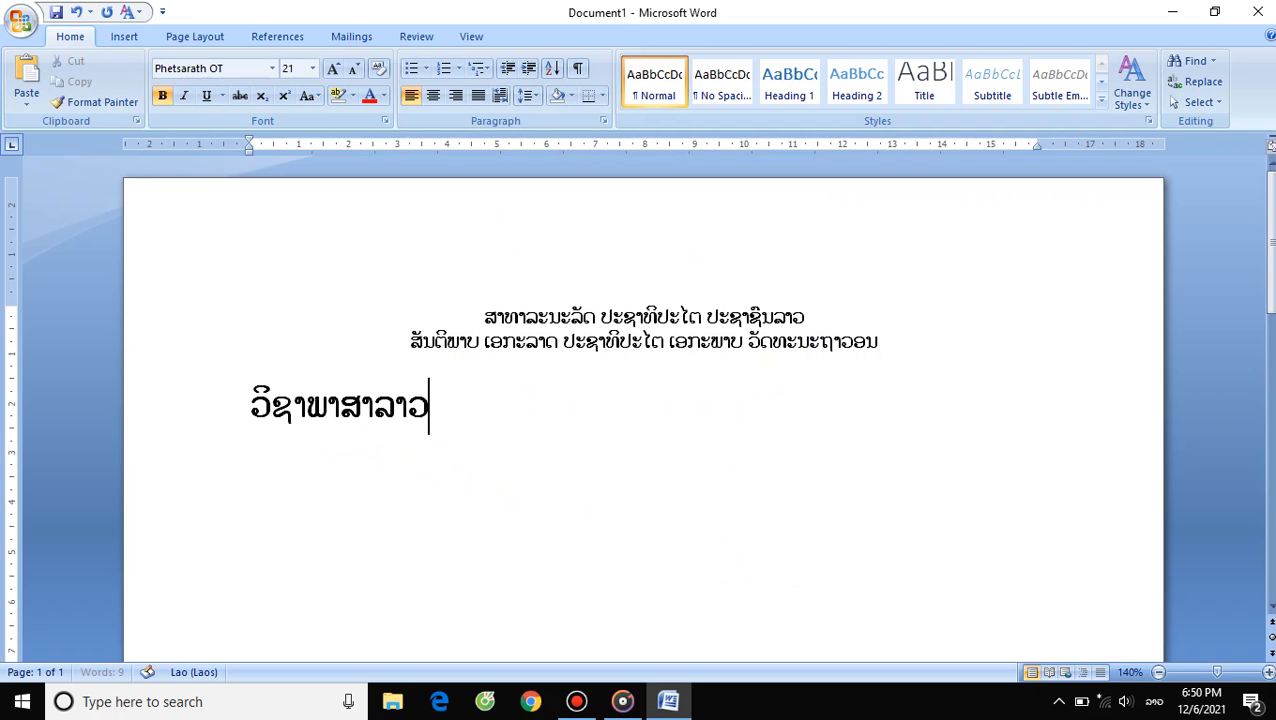
type(",")
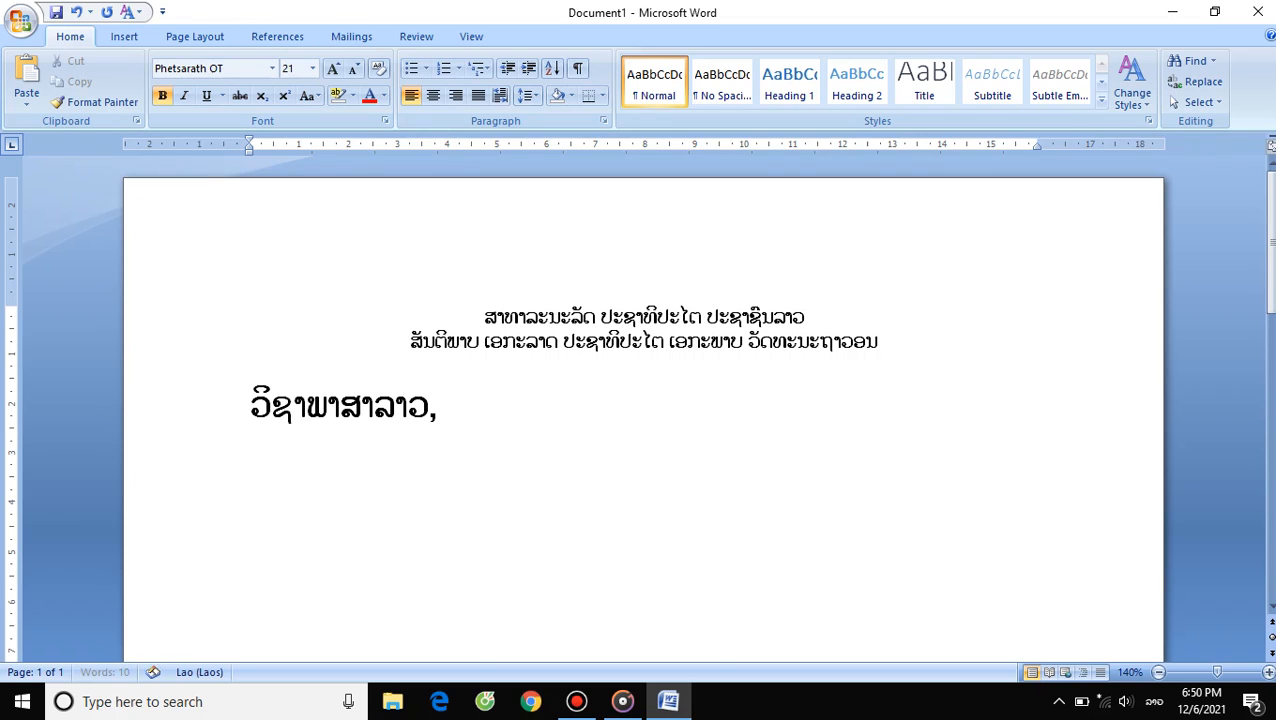
type(" ່ວວິຊາຄະນິດສາດ, ວິຊາ")
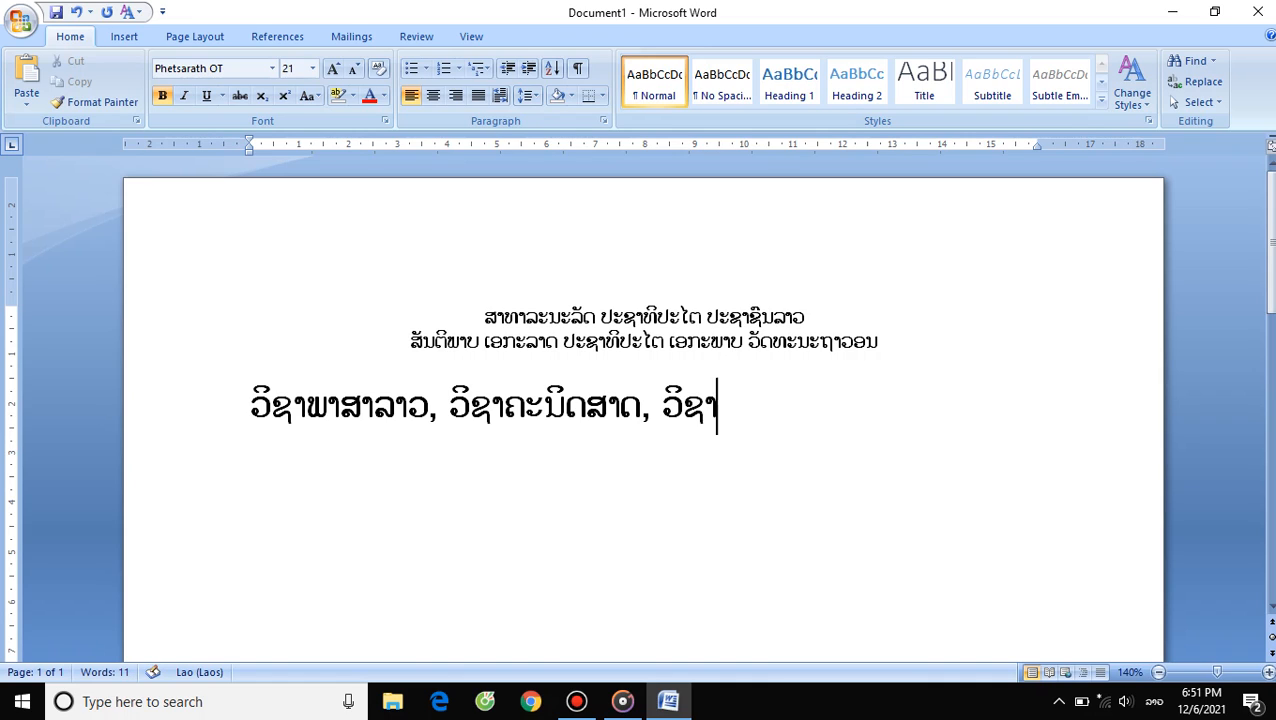
type("ຫັດຖ")
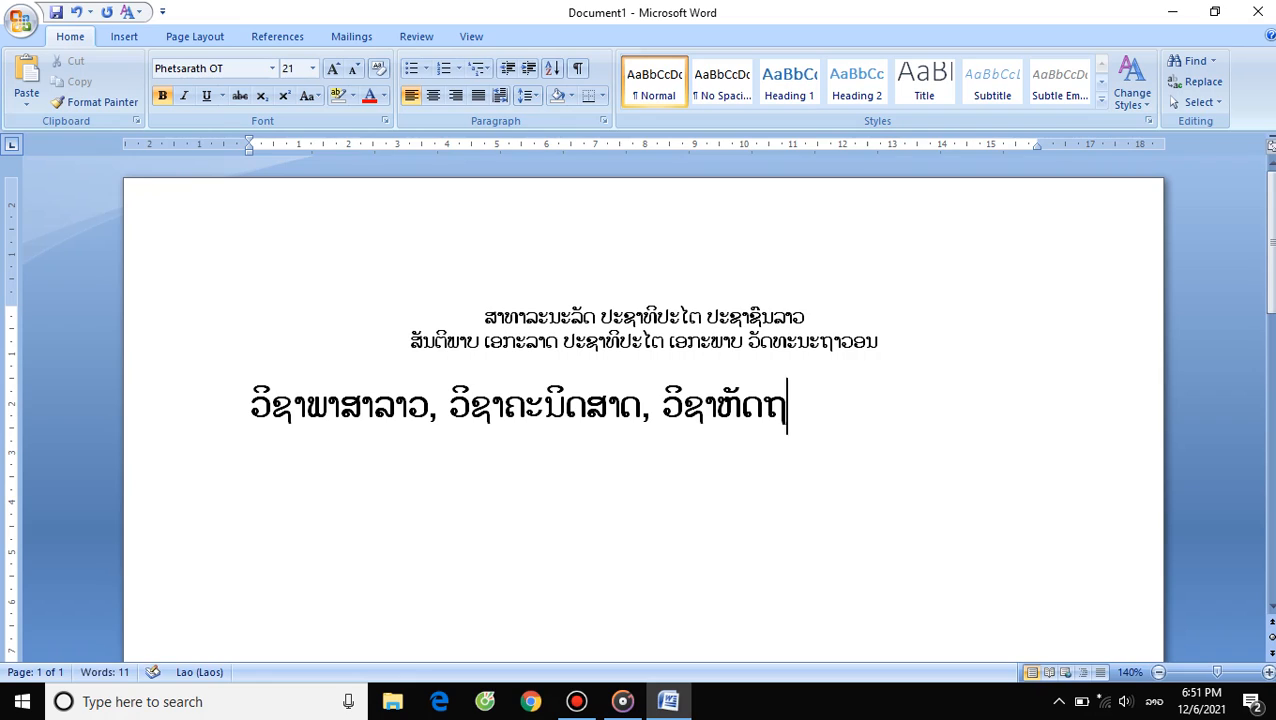
type("ະກຳ")
key("BackSpace")
type("ກຳ, ວິ")
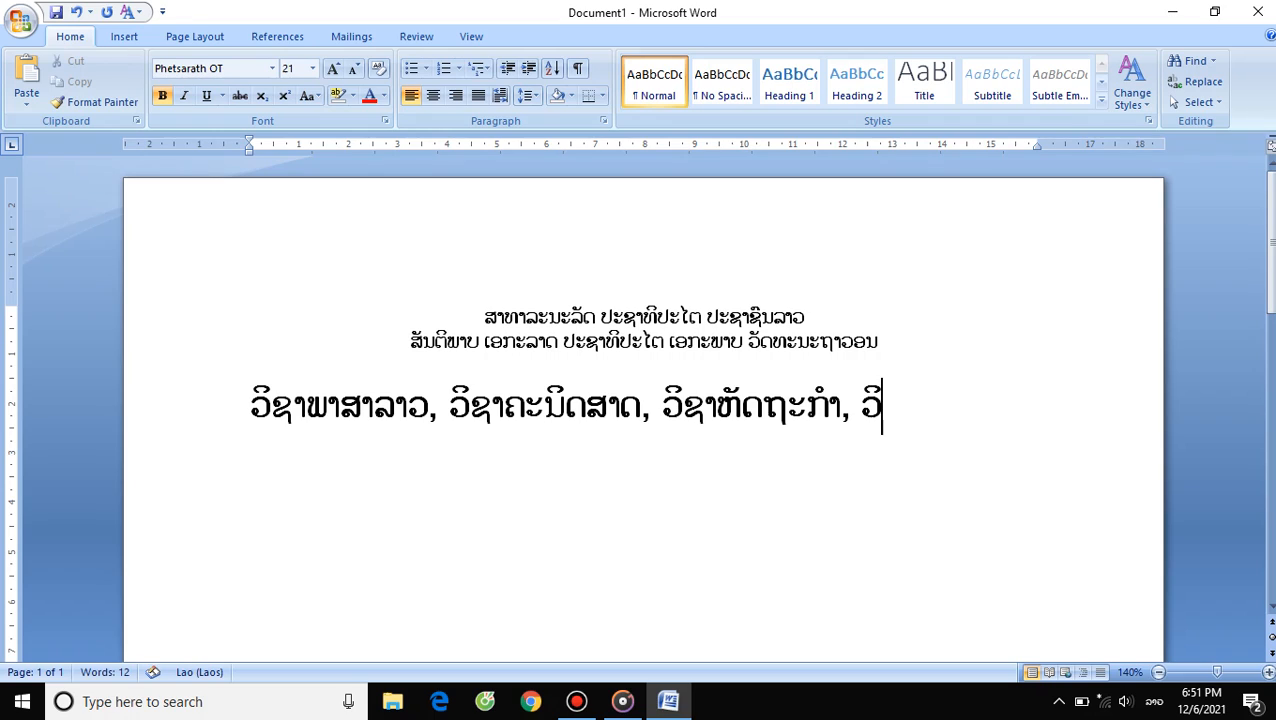
type("ຊາ")
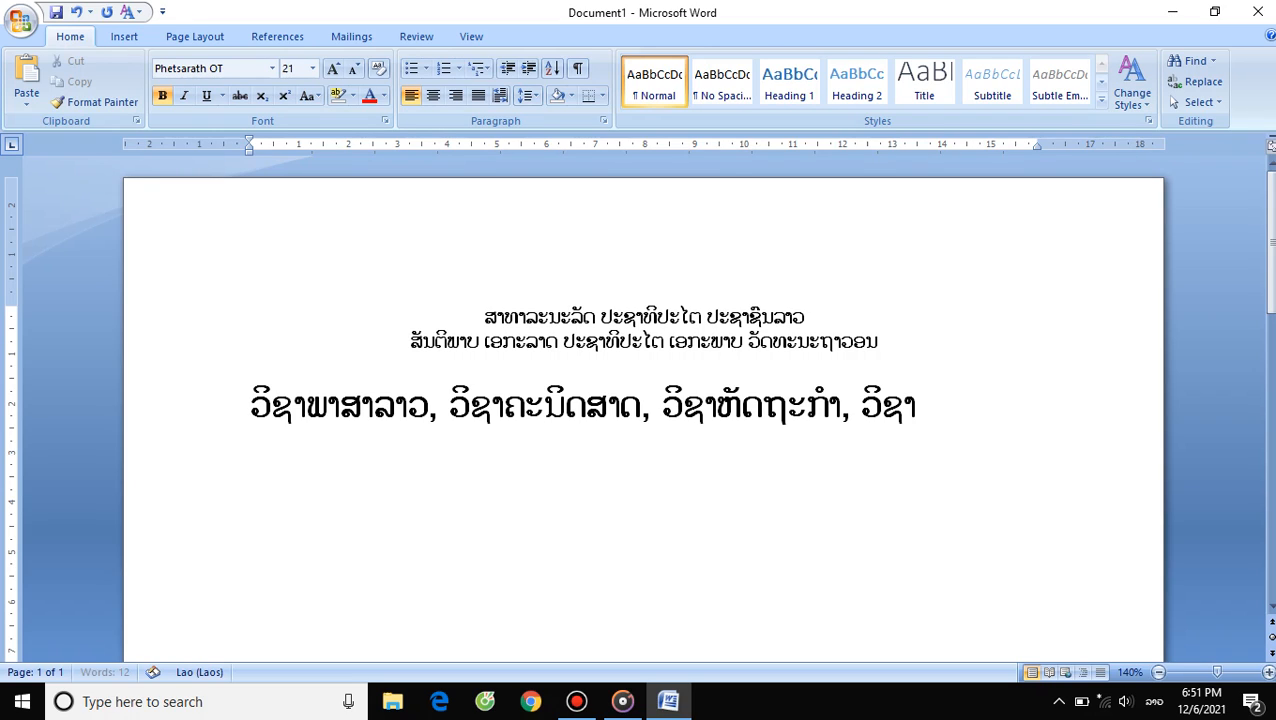
type("ພາລະສ")
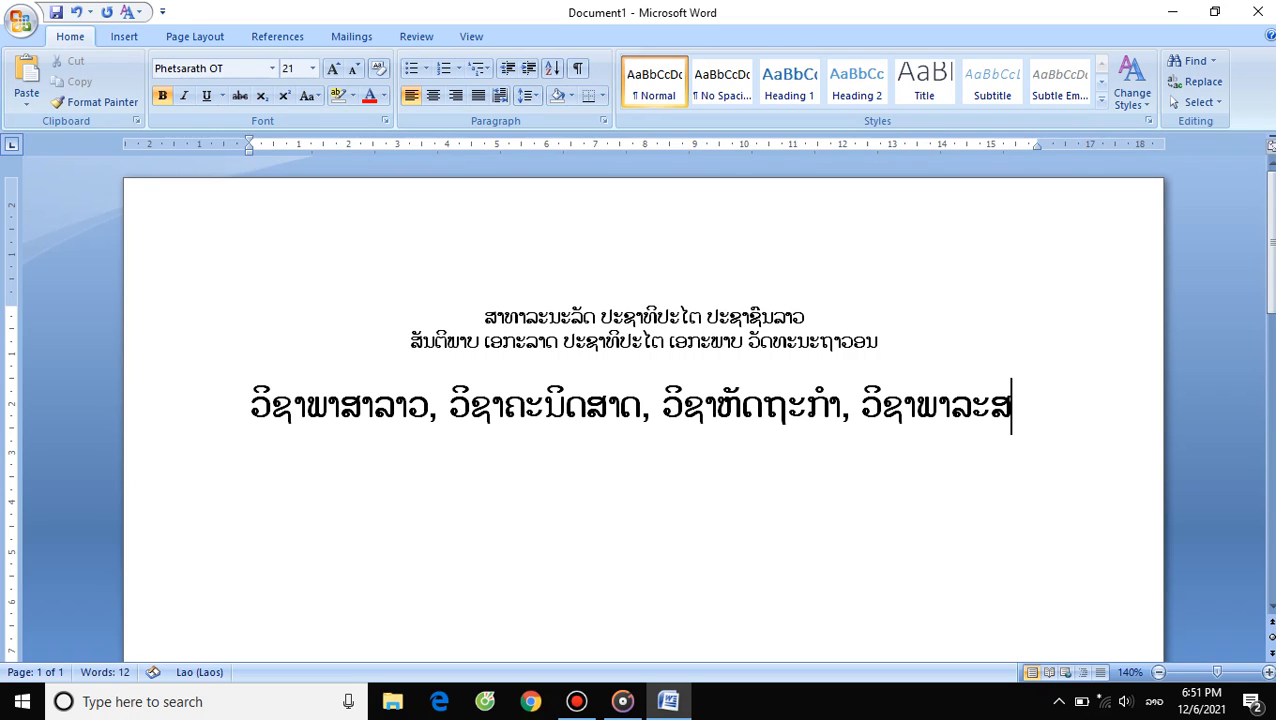
type("ຶກສາ")
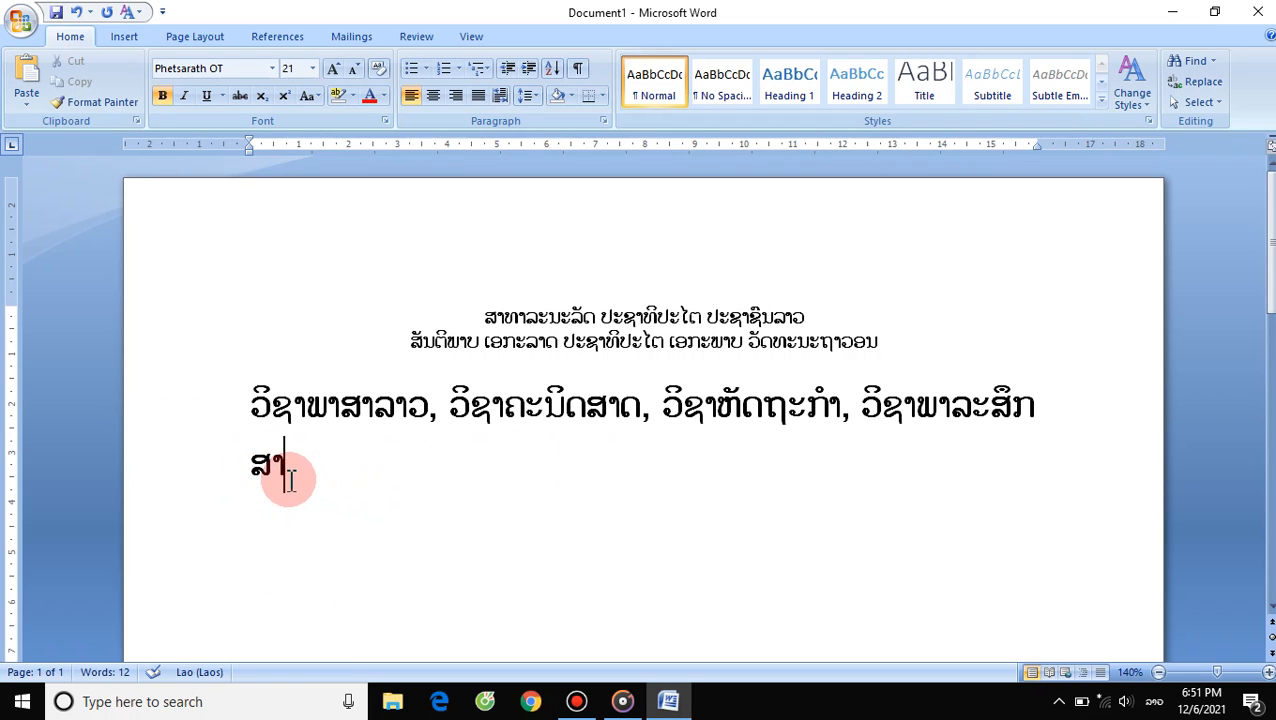
- Select the subject paragraph and expand its character spacing by 0.2 pt
left_click_drag(288, 463, 228, 427)
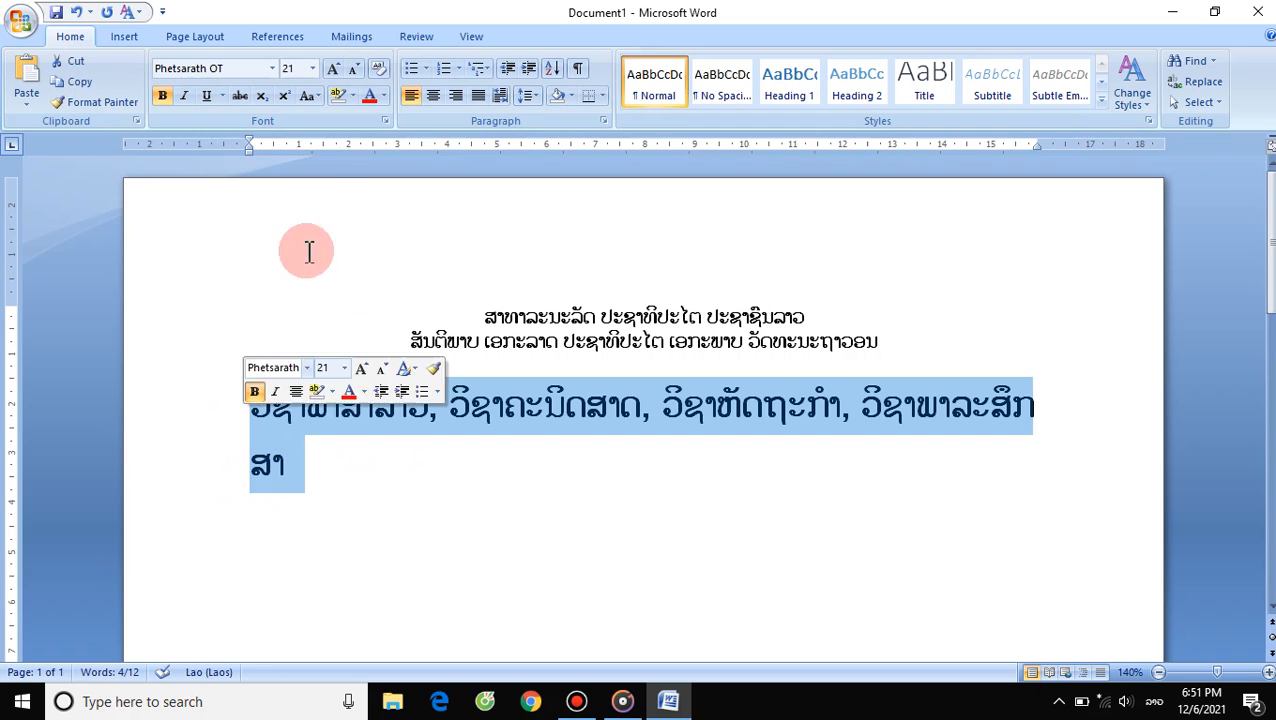
left_click(385, 119)
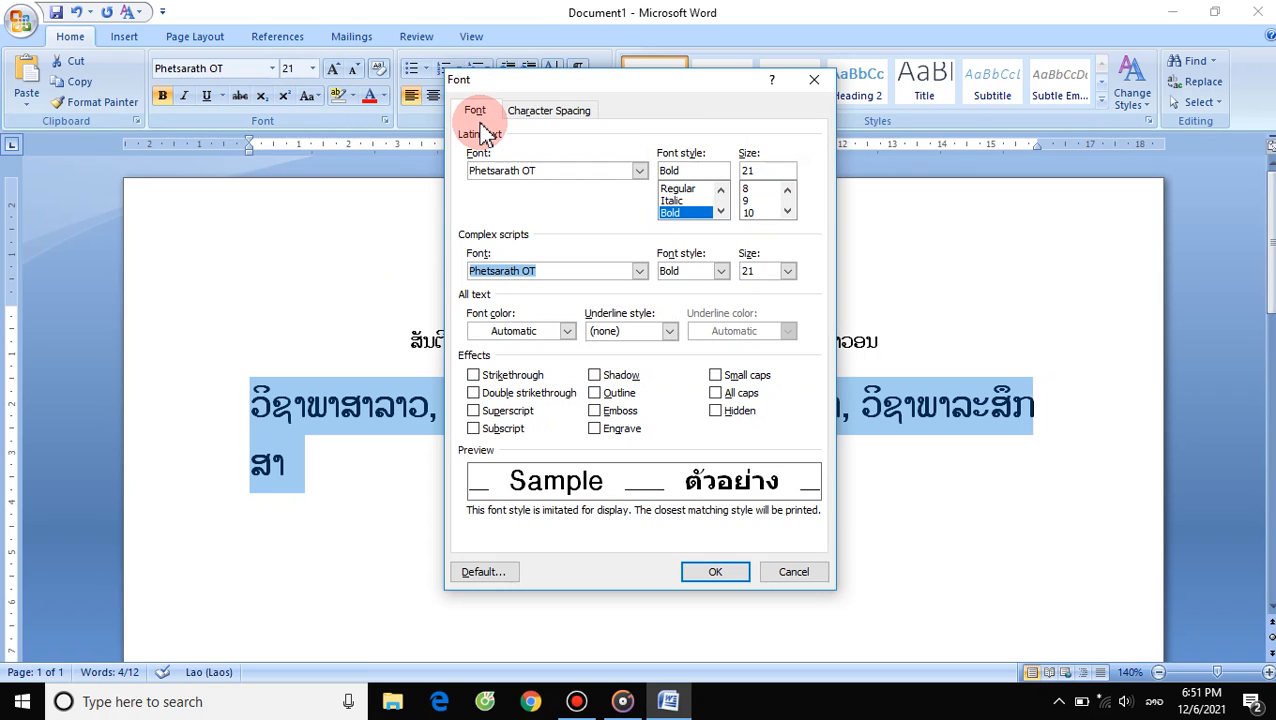
left_click(560, 112)
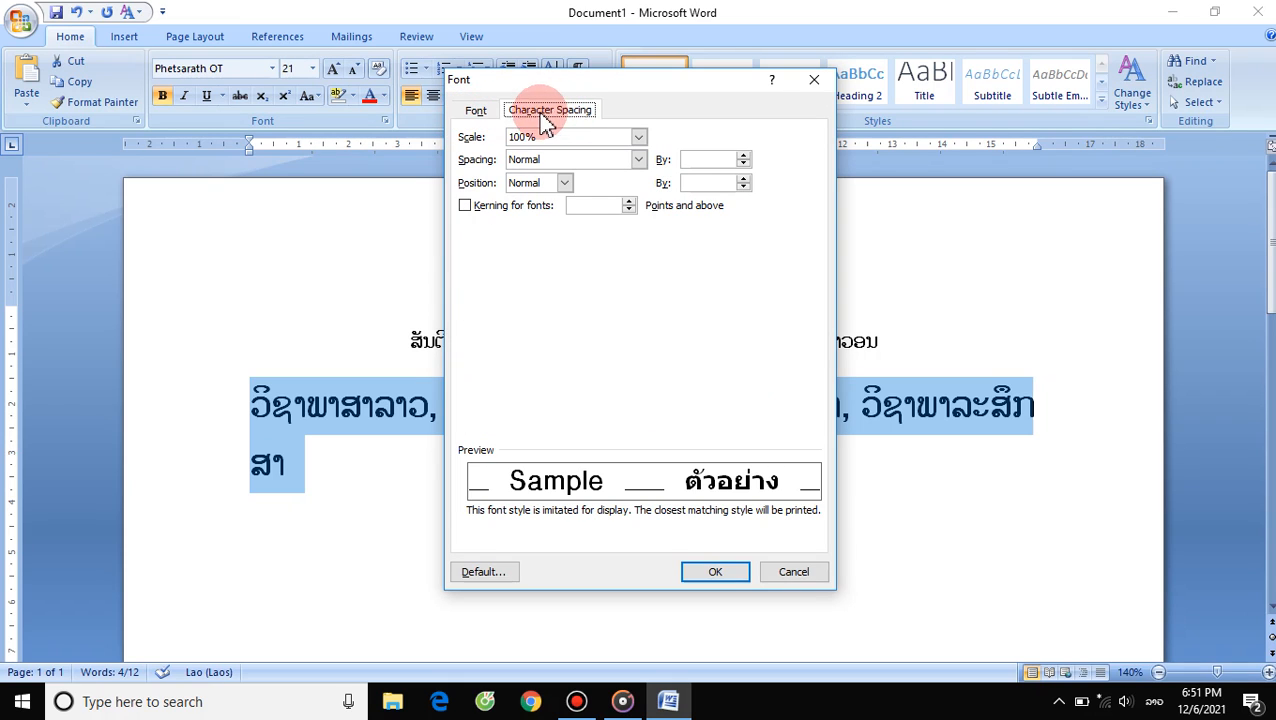
left_click(815, 80)
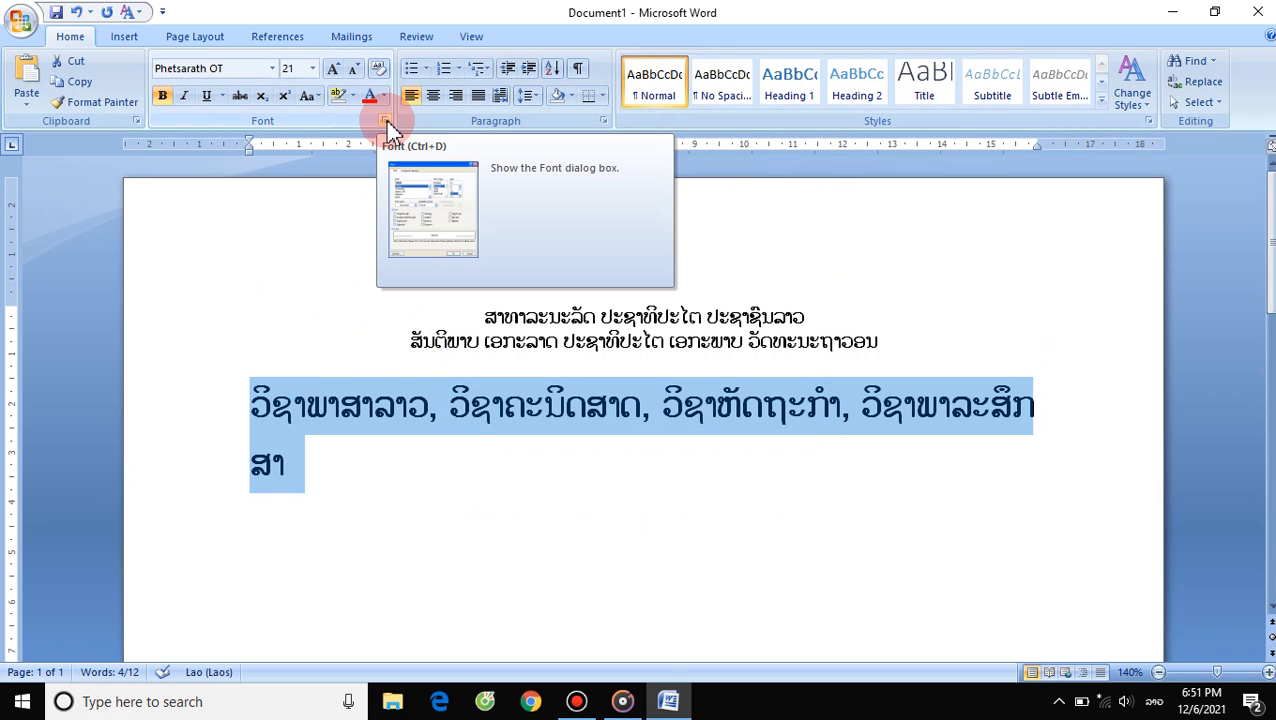
left_click(385, 123)
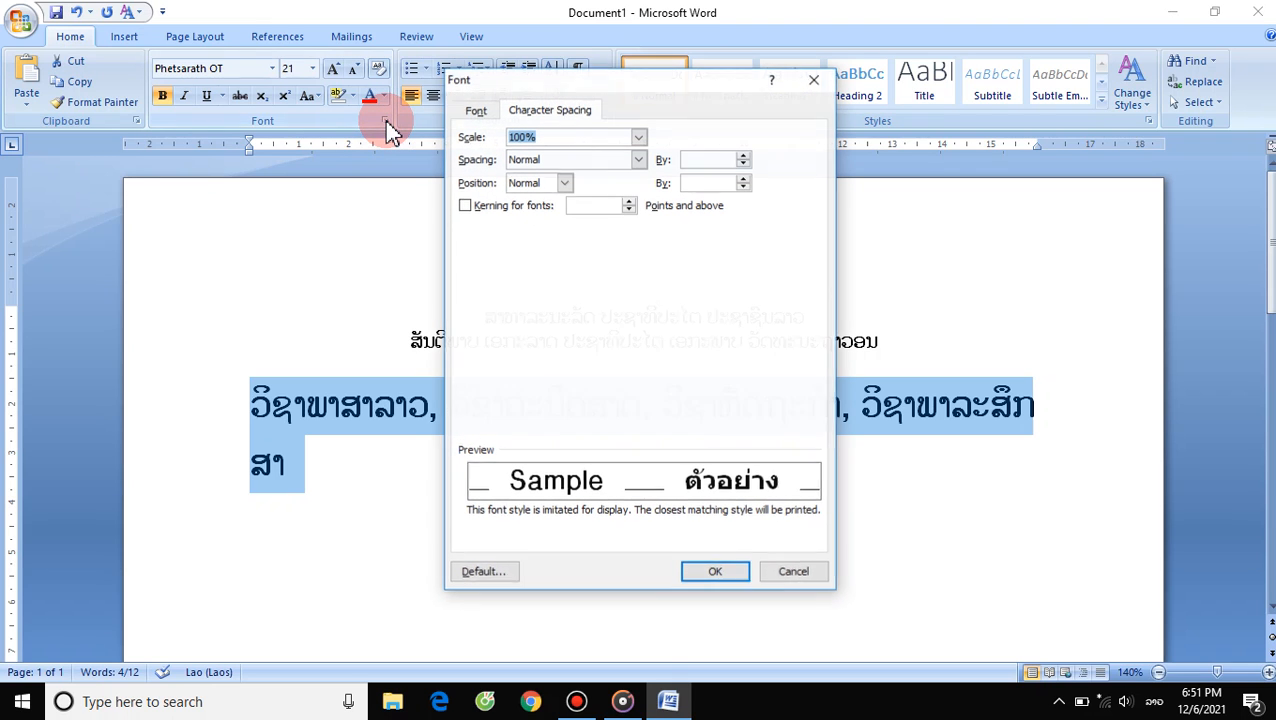
left_click(470, 110)
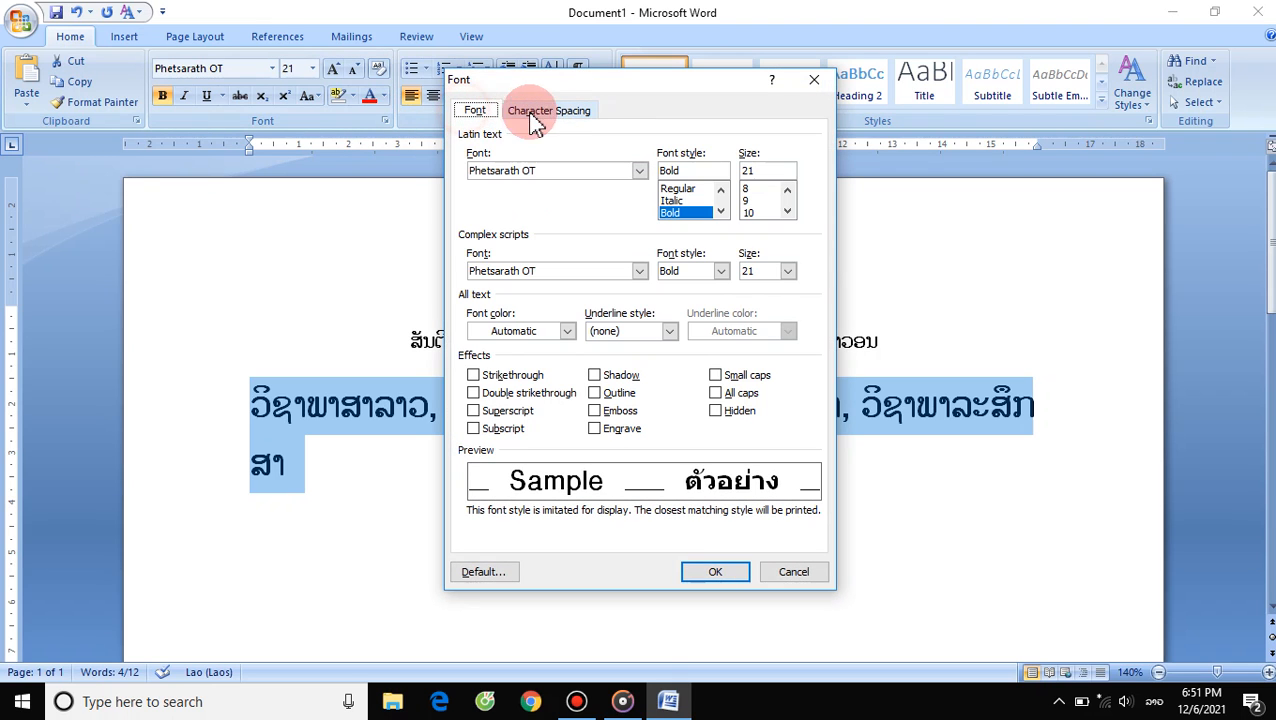
left_click(527, 113)
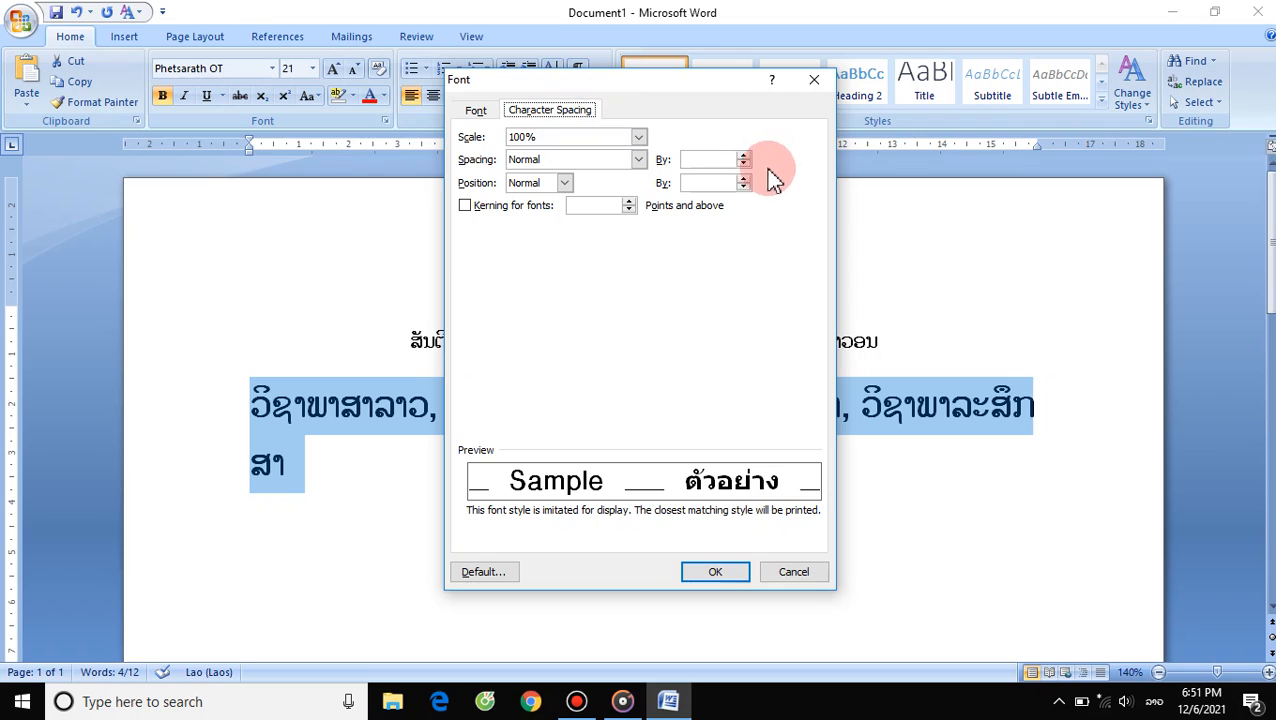
left_click(743, 157)
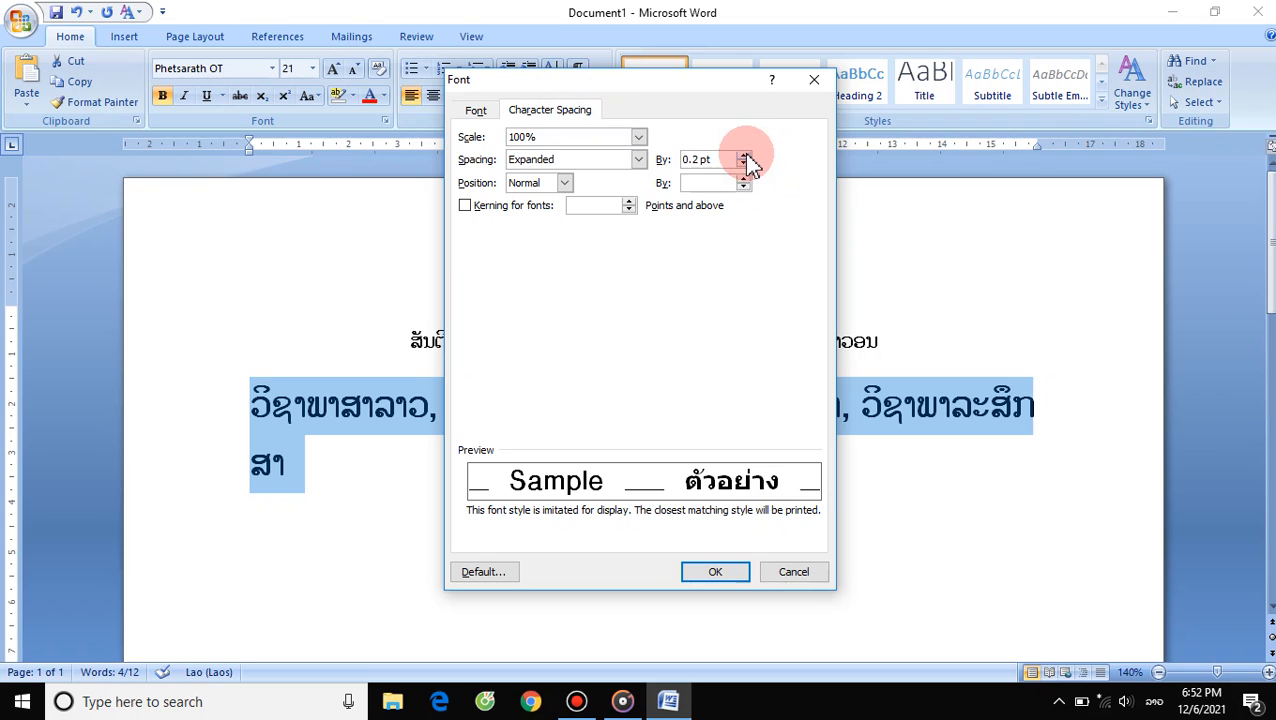
left_click(718, 576)
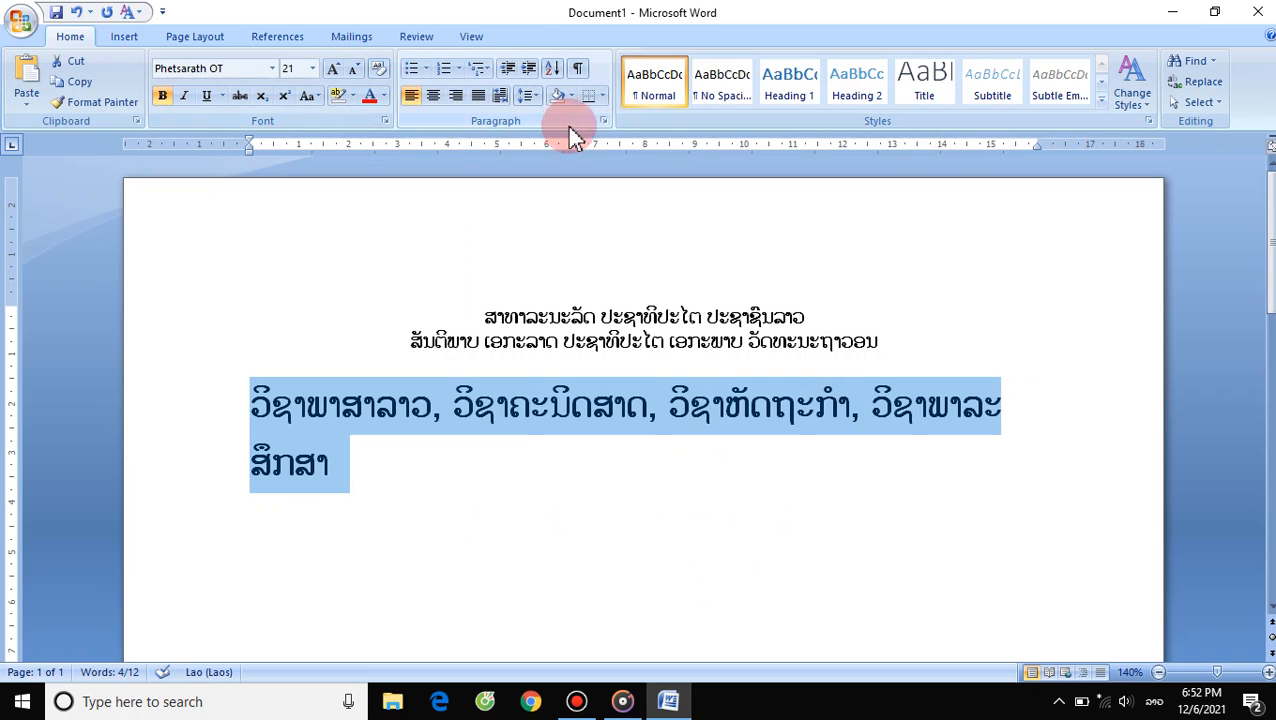
- Change the selected text's character spacing to Condensed by 0.2 pt
left_click(385, 121)
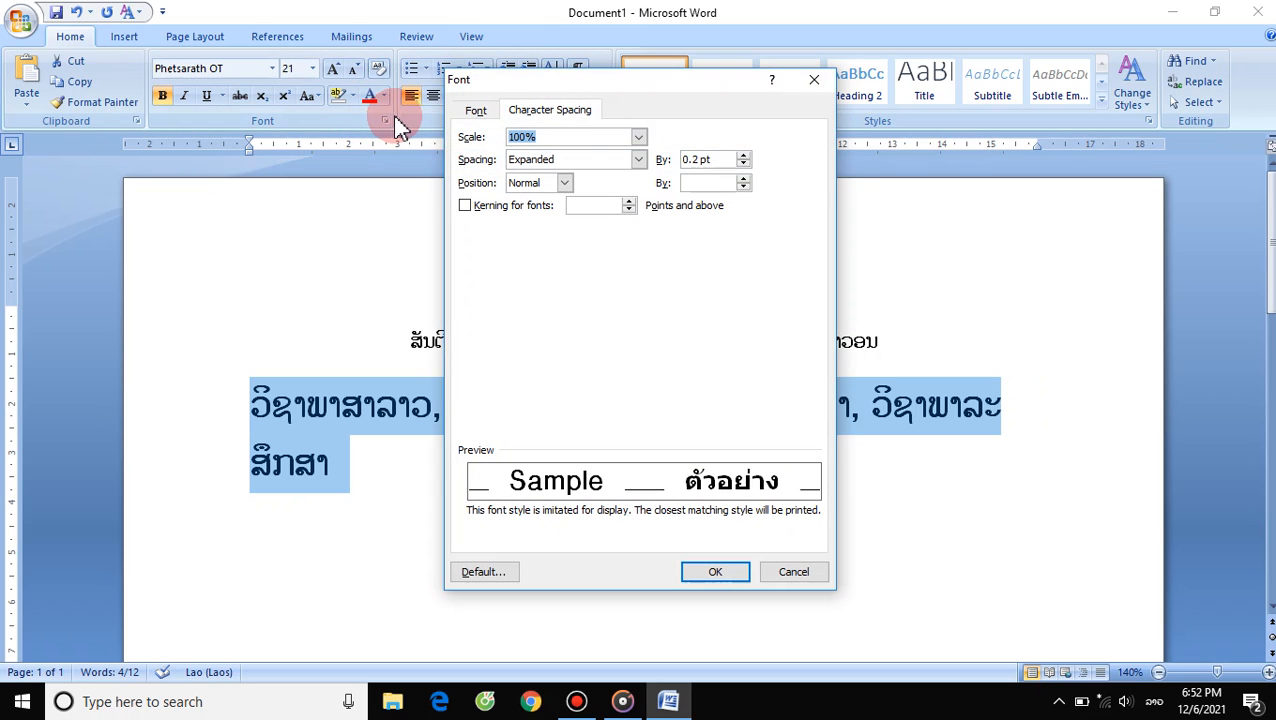
left_click(744, 165)
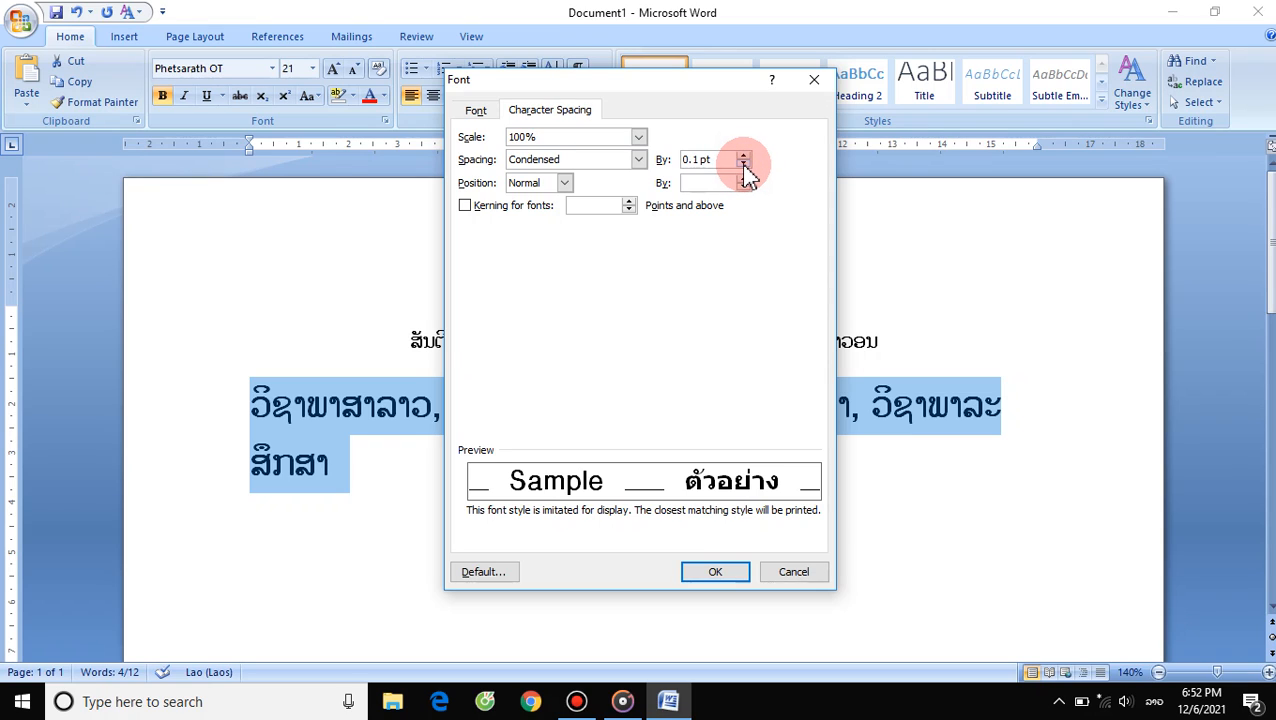
left_click(745, 165)
left_click(695, 568)
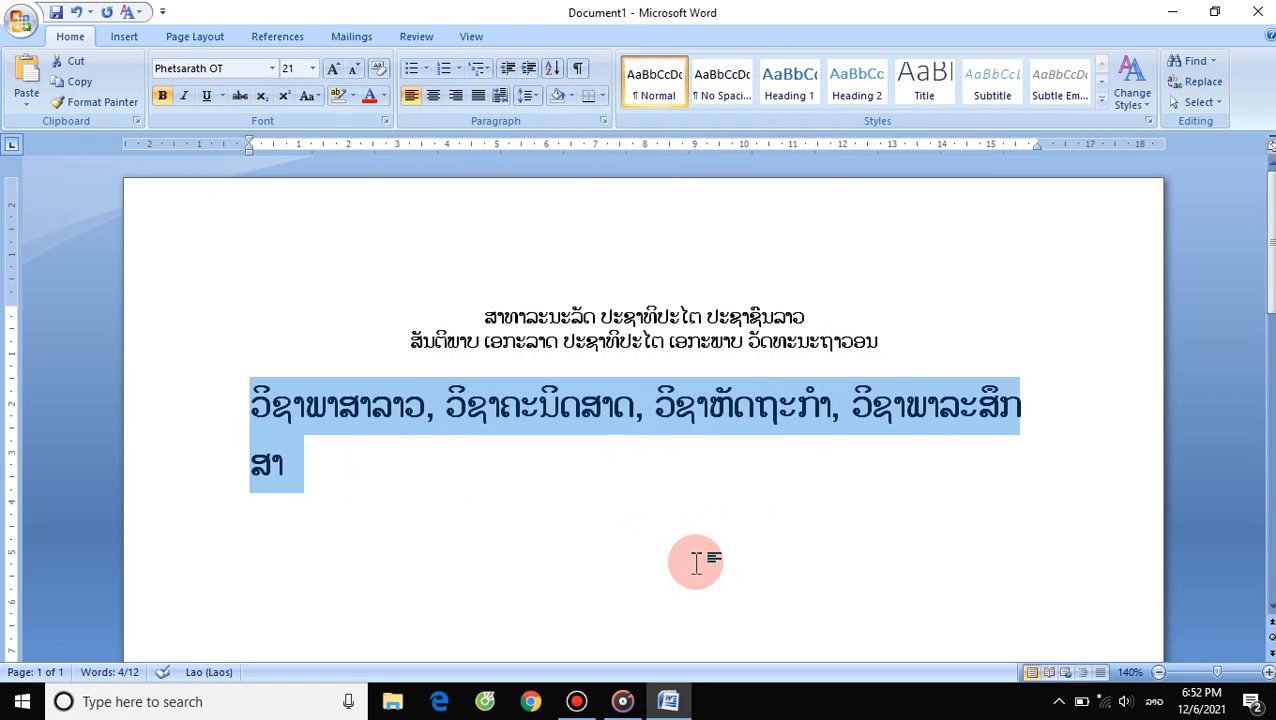
- Increase the condensed character spacing of the selected text to 0.4 pt
left_click(384, 121)
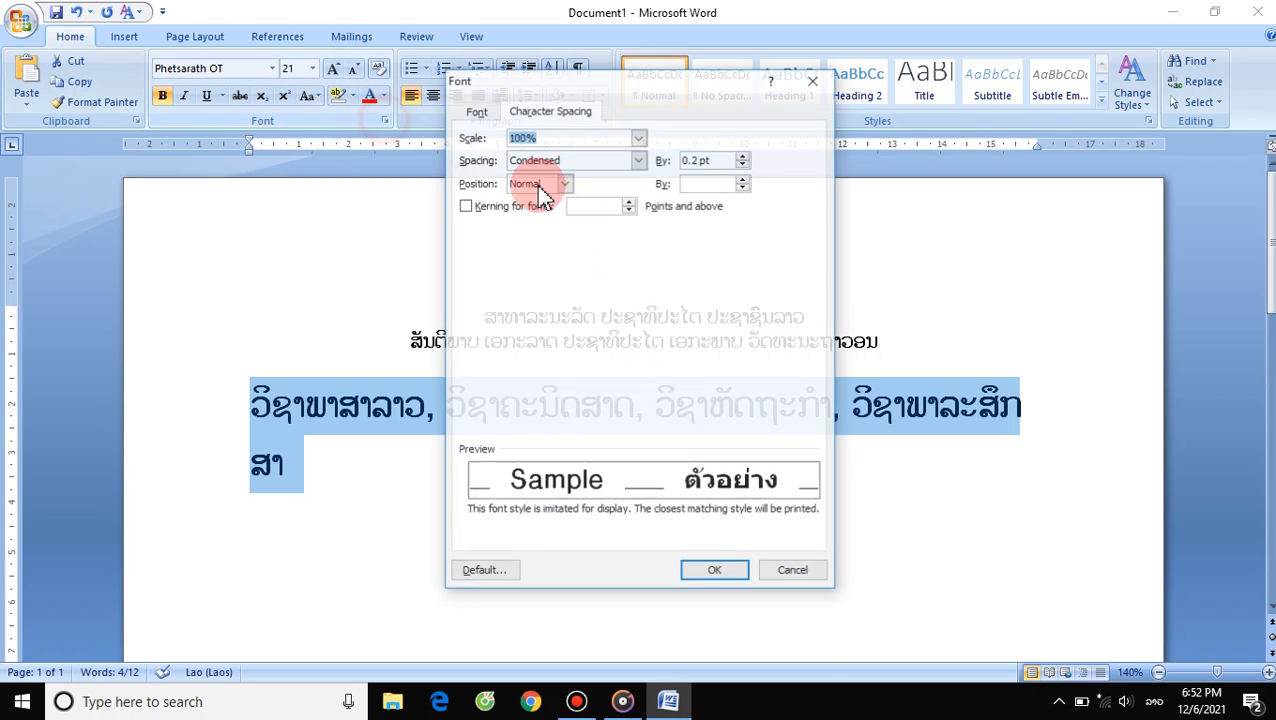
left_click(741, 160)
left_click(741, 160)
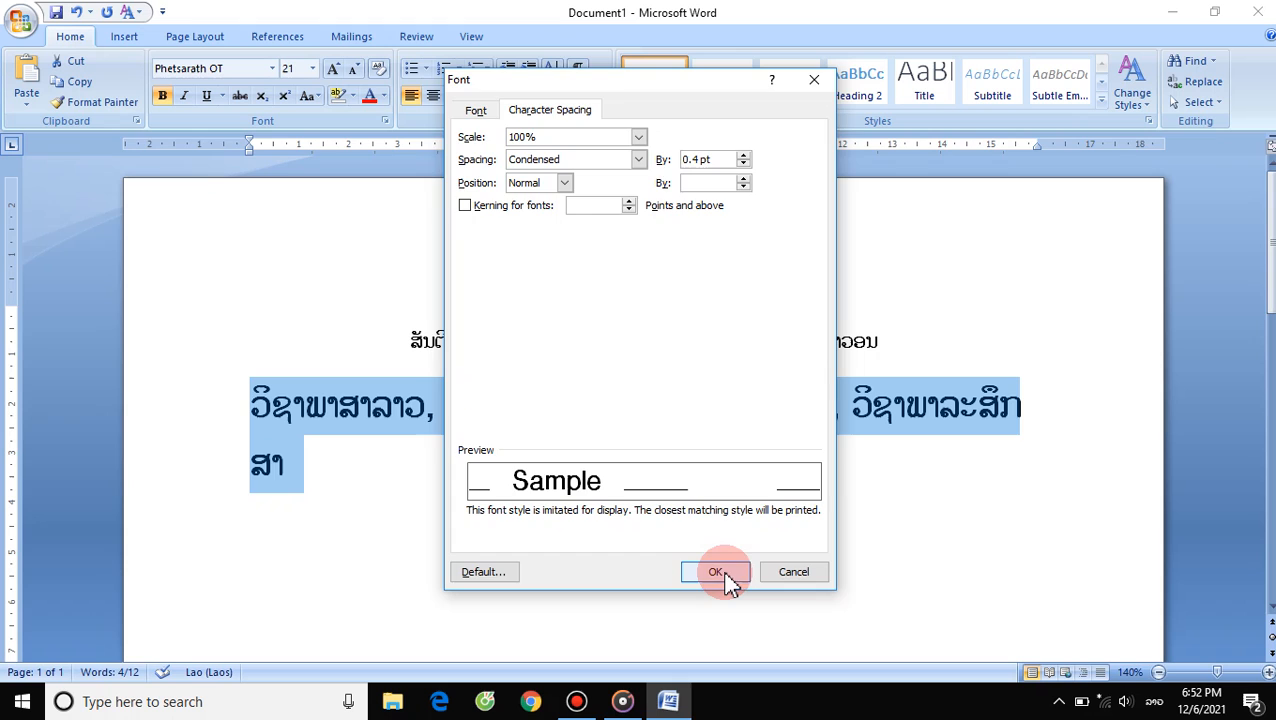
left_click(716, 572)
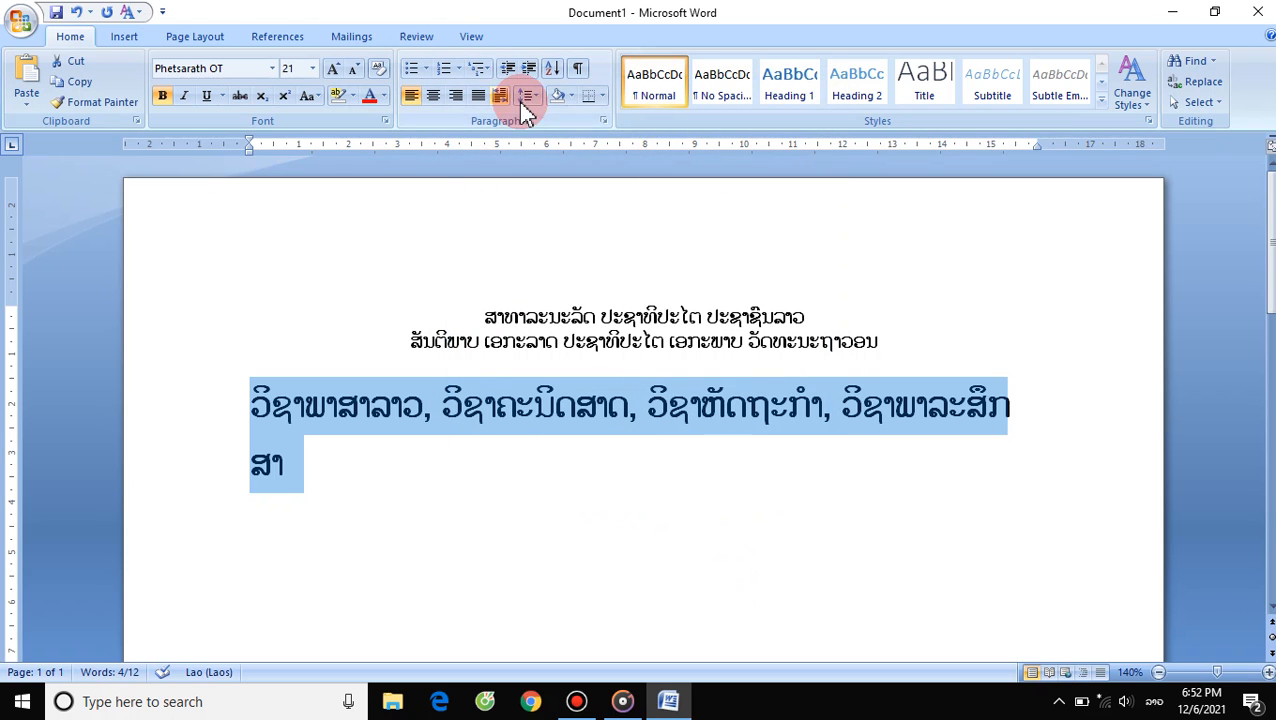
- Increase the condensed character spacing of the selected subject paragraph to 0.8 pt
left_click(382, 120)
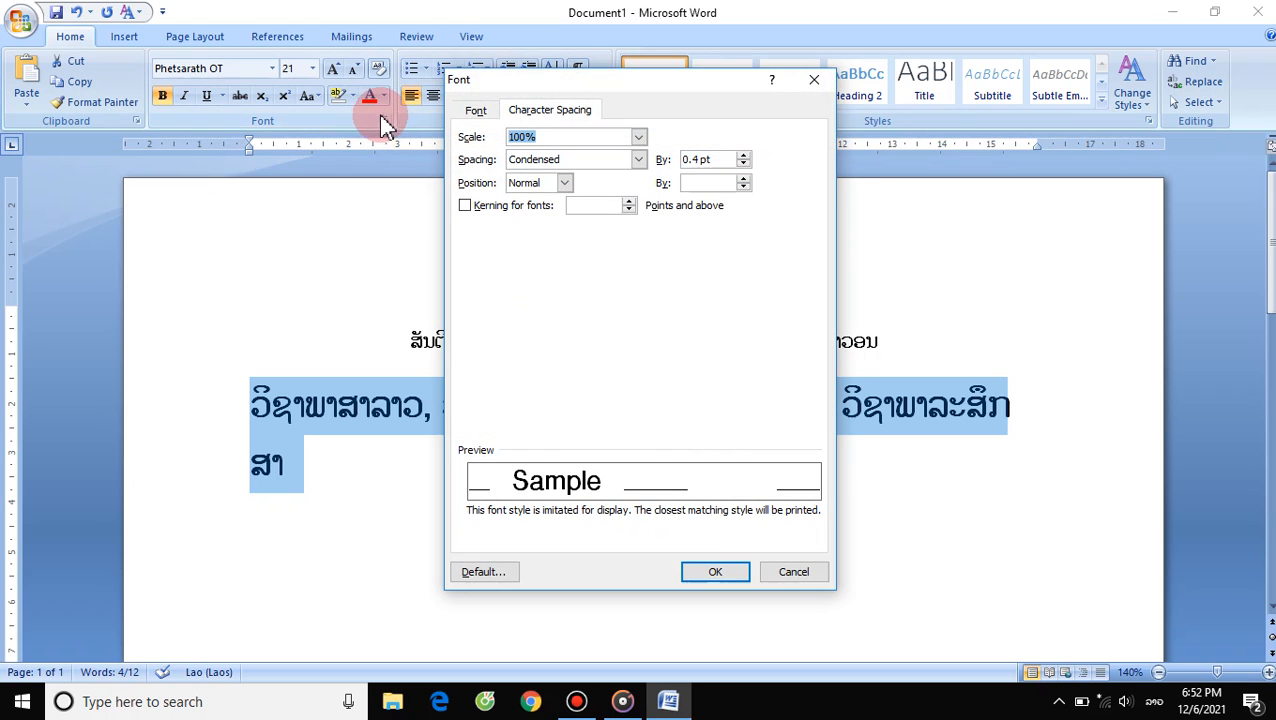
left_click(744, 160)
left_click(744, 160)
left_click(744, 160)
left_click(744, 160)
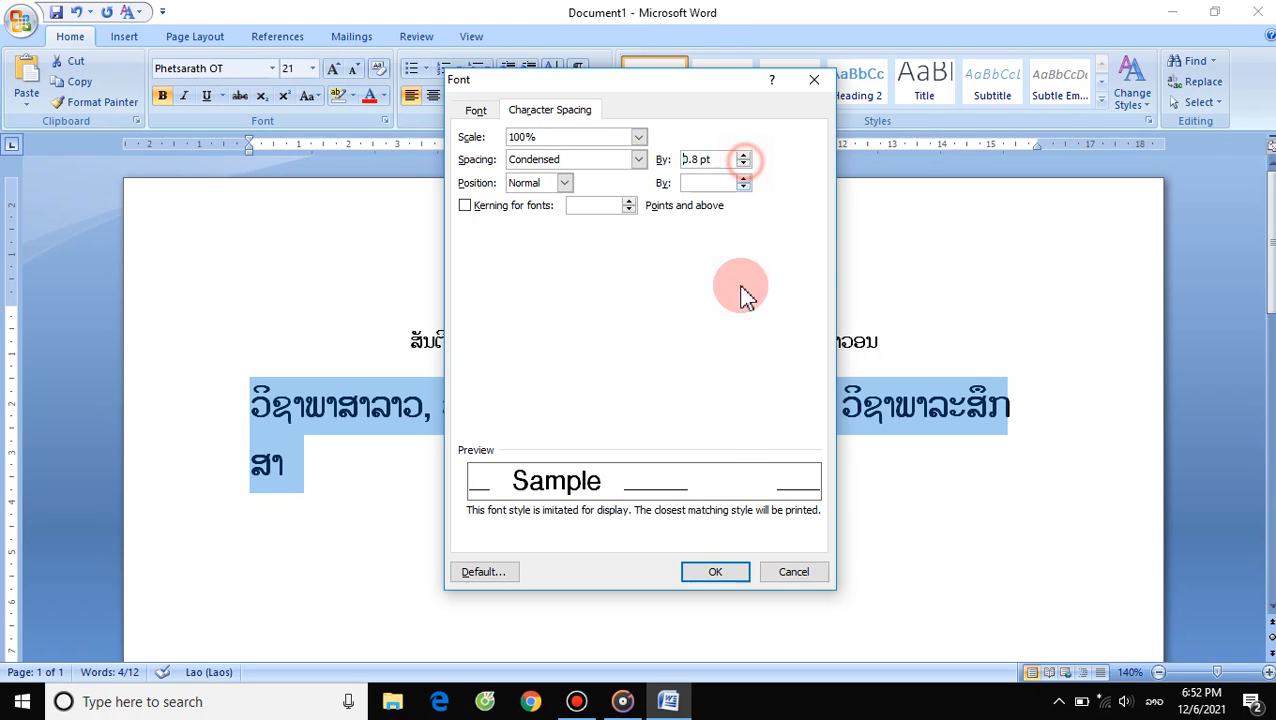
left_click(717, 572)
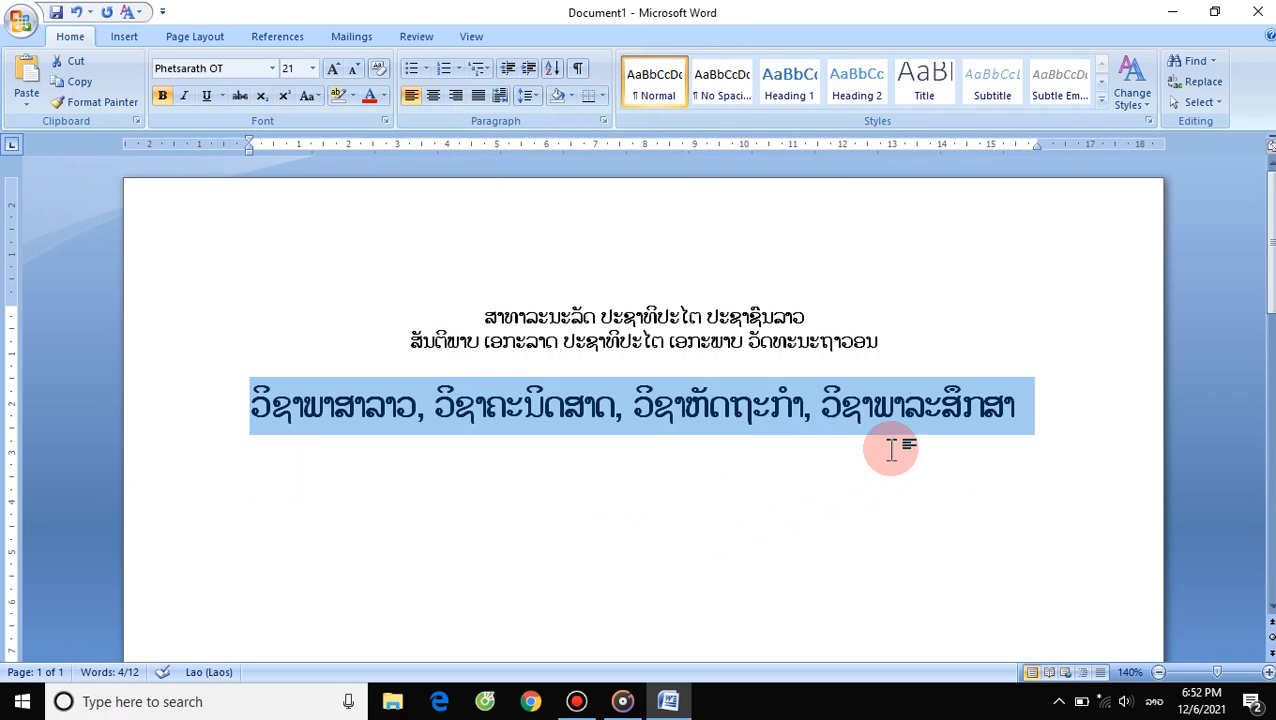
left_click(1052, 415)
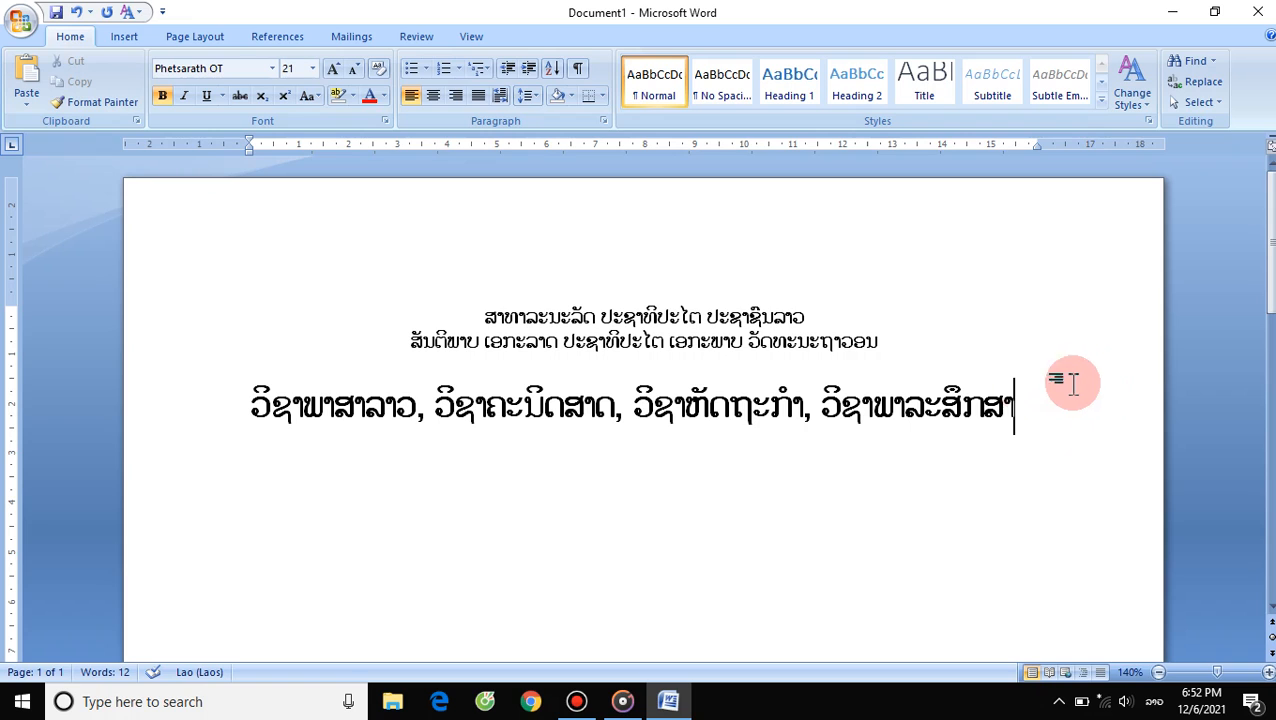
left_click_drag(1018, 407, 182, 396)
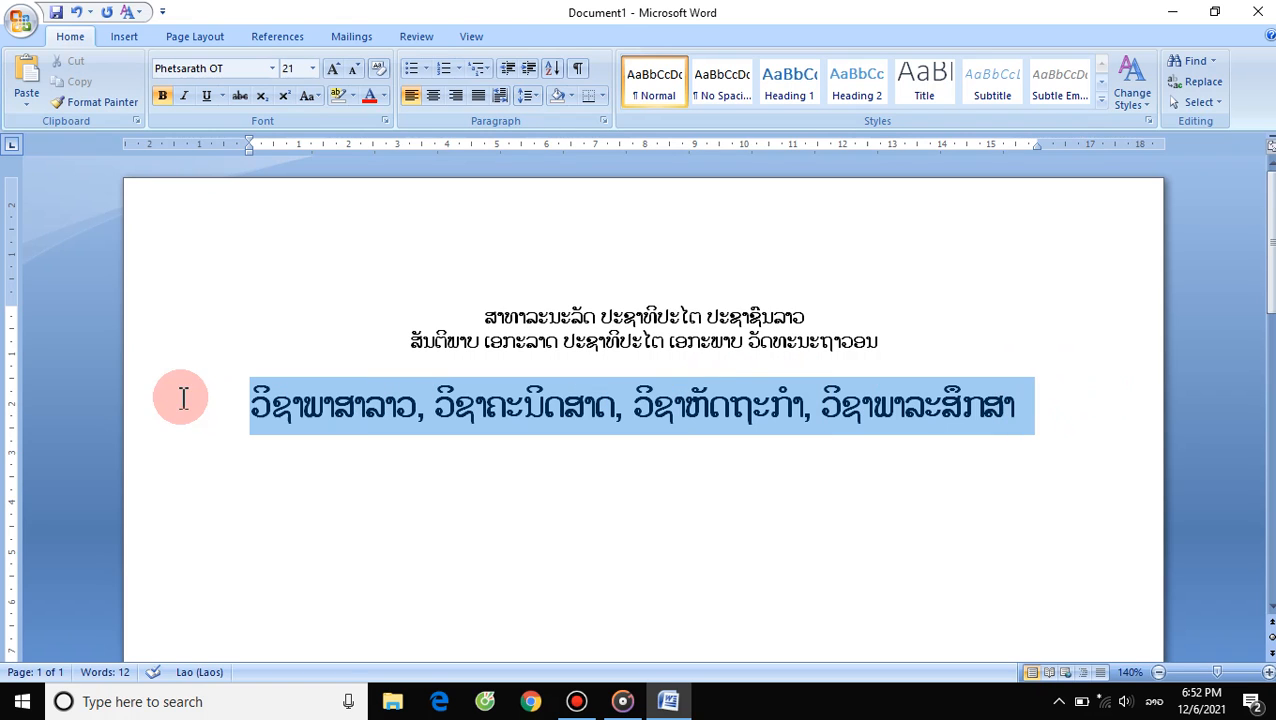
left_click(1040, 419)
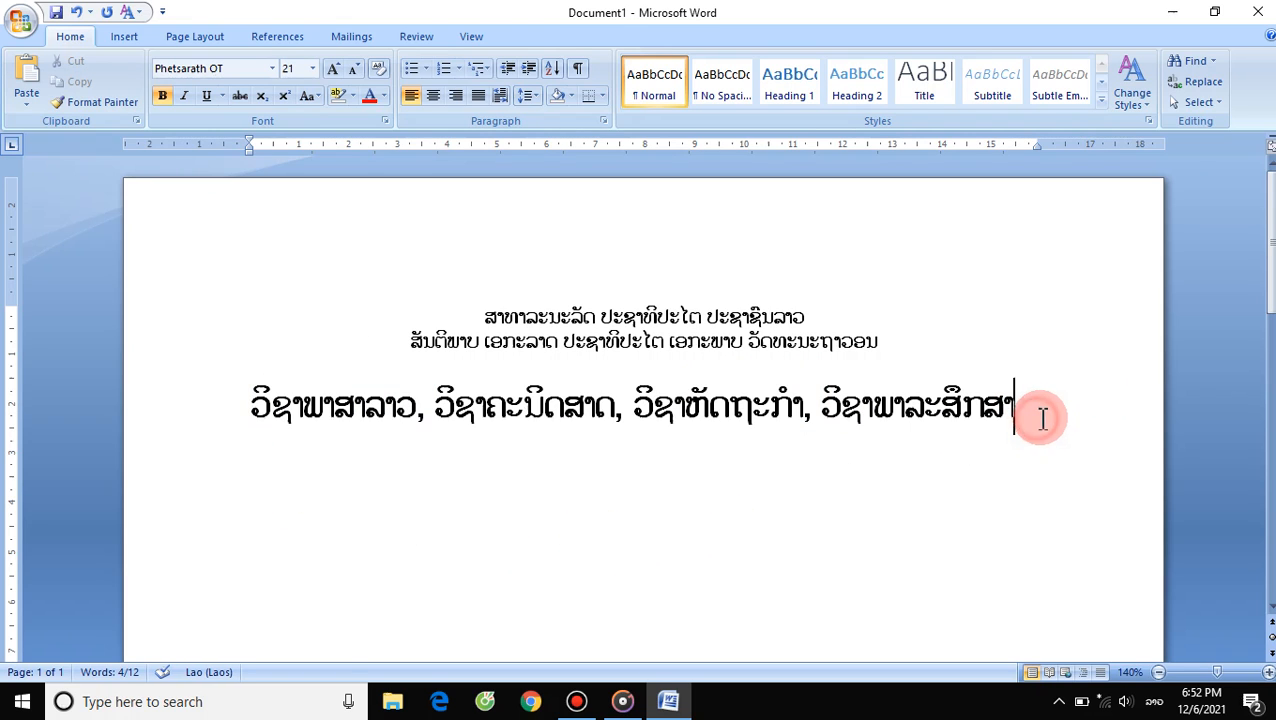